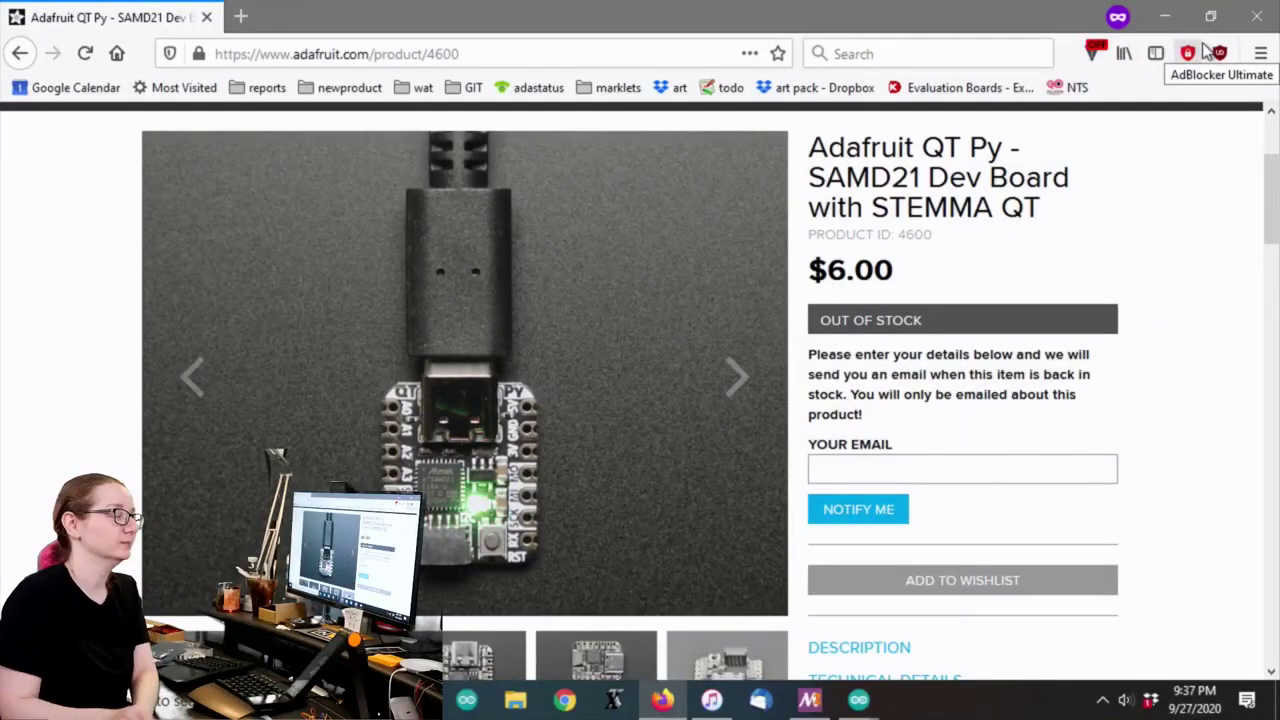
# Open the Digi-Key site in a new private browsing tab.
pyautogui.scroll(-2, 940, 494)
pyautogui.scroll(-3, 940, 494)
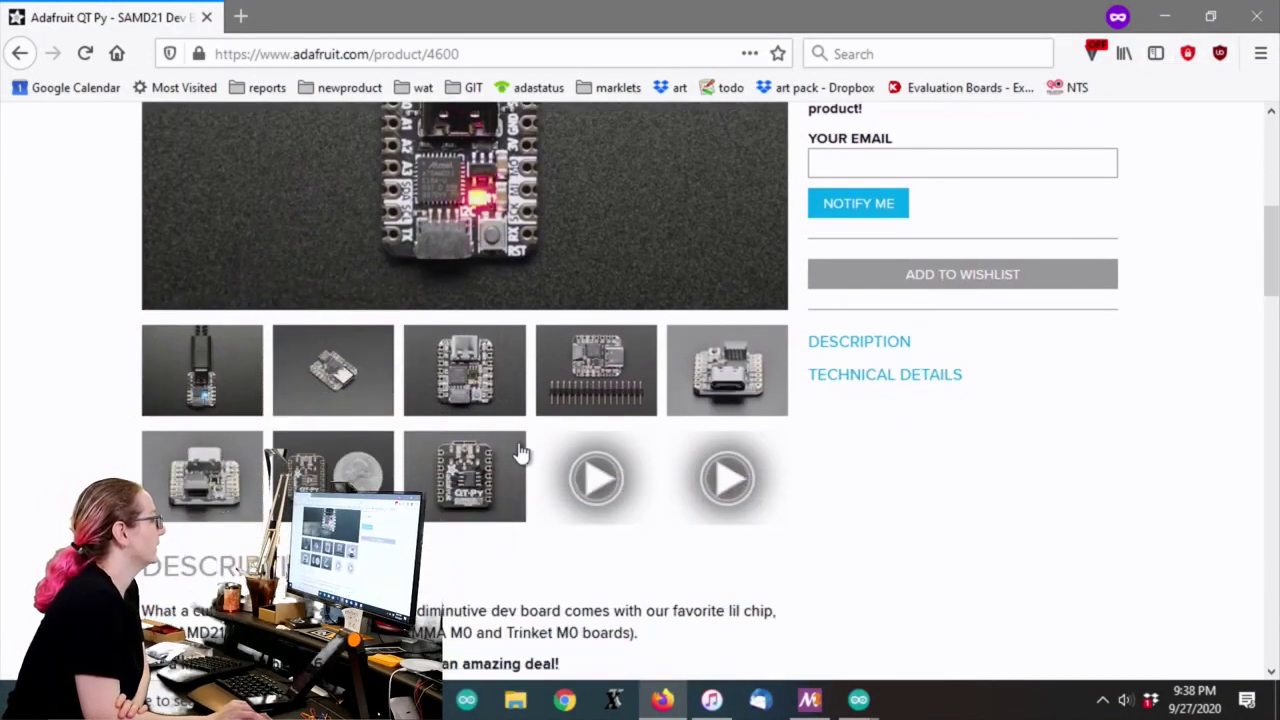
pyautogui.scroll(2, 494, 363)
pyautogui.scroll(3, 494, 363)
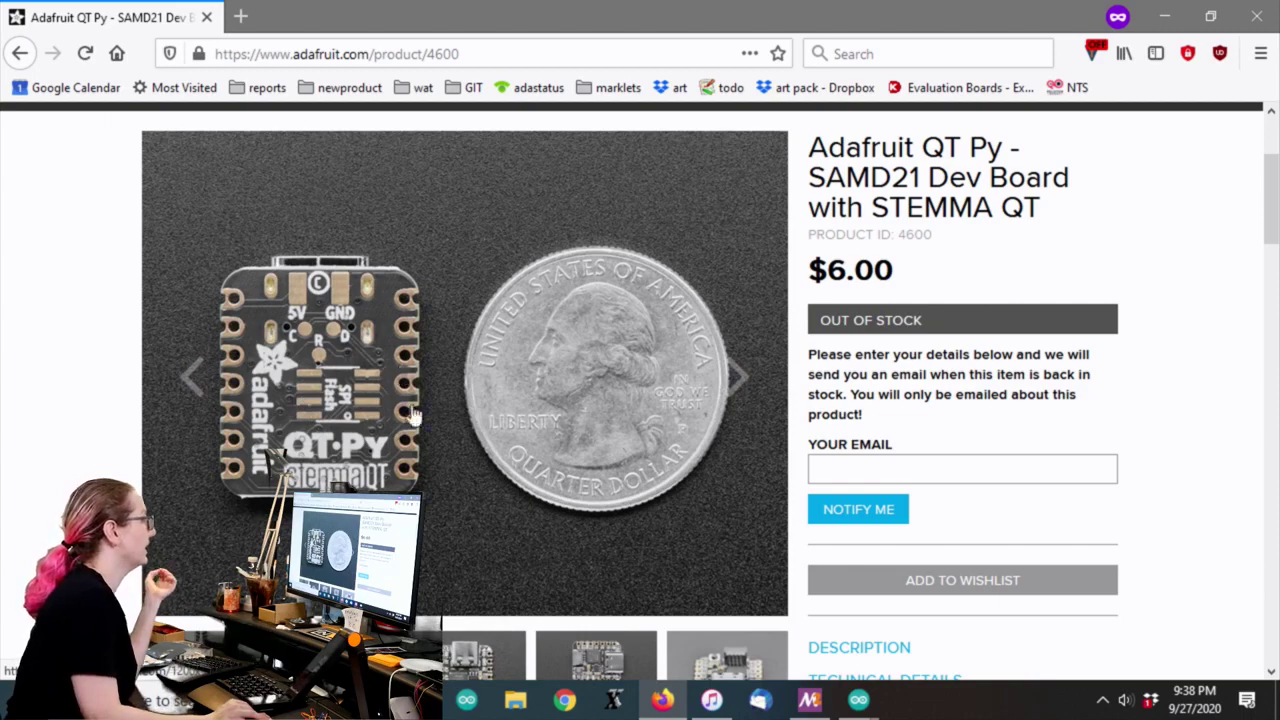
pyautogui.click(248, 30)
pyautogui.write('di')
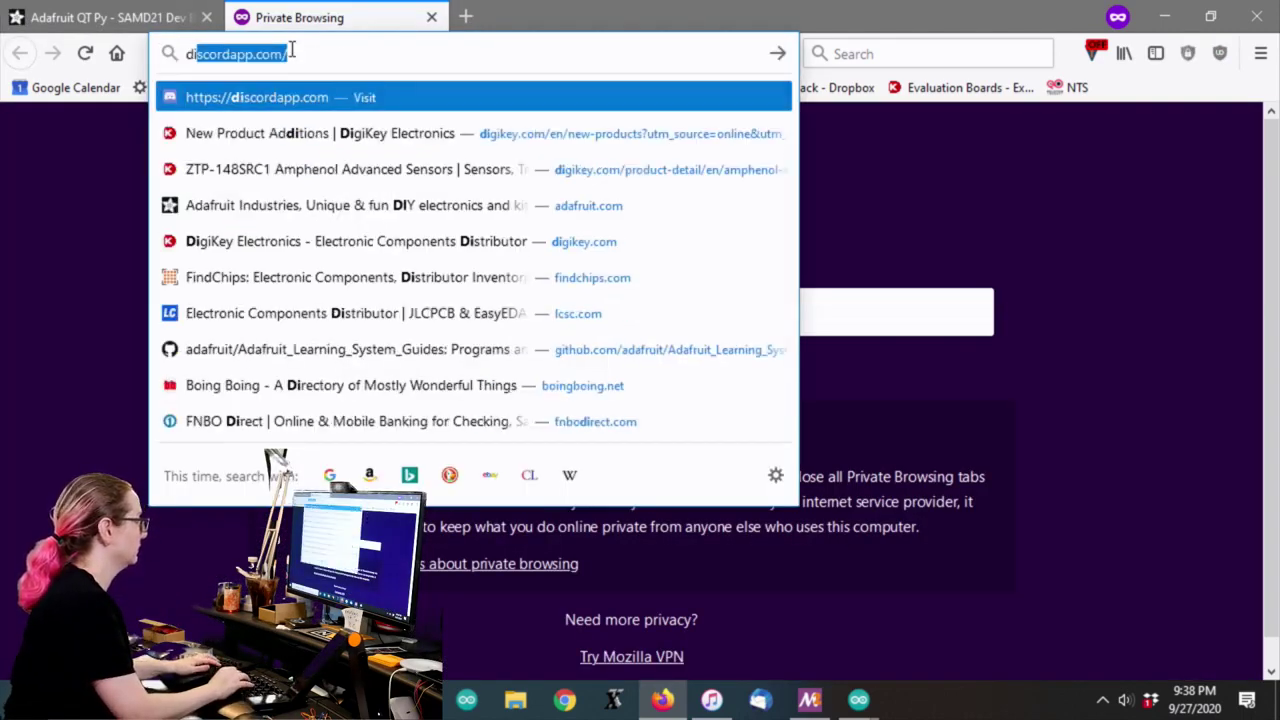
pyautogui.write('gikey')
pyautogui.press('Return')
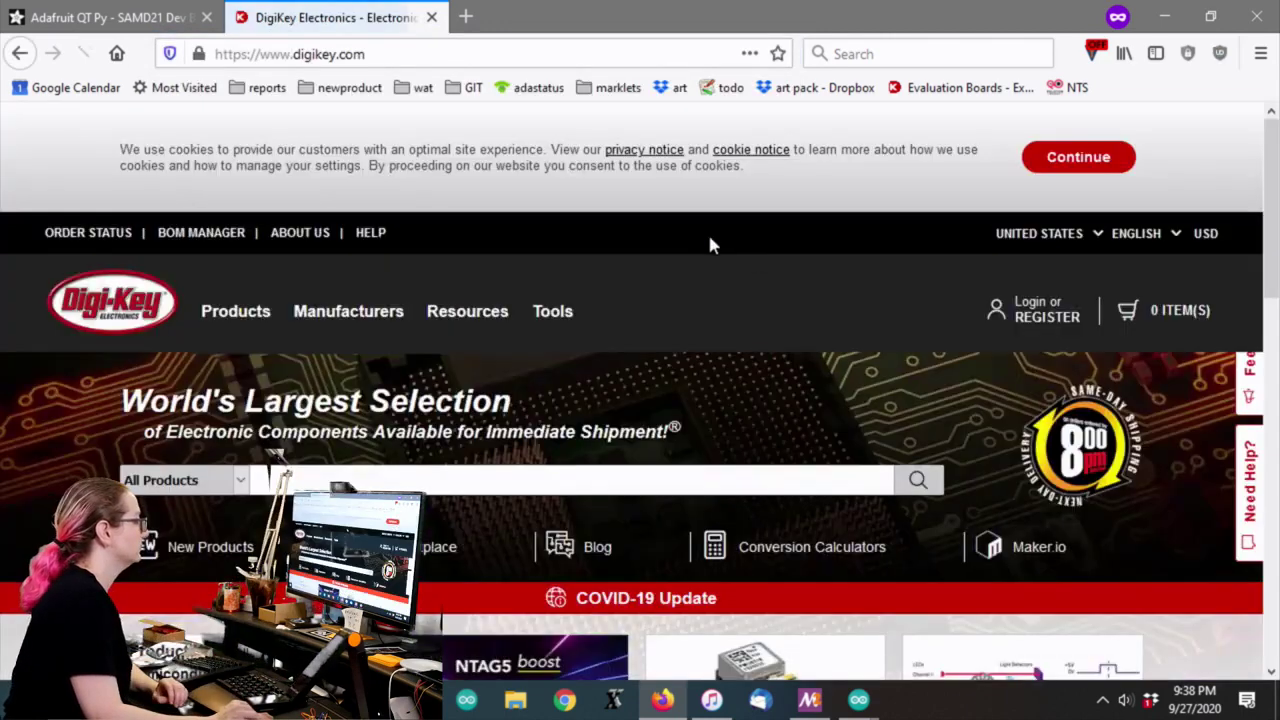
# Search Digi-Key for 'spi flash', returning 70,853 results.
pyautogui.scroll(-2, 708, 238)
pyautogui.scroll(-2, 757, 238)
pyautogui.write('spi flash')
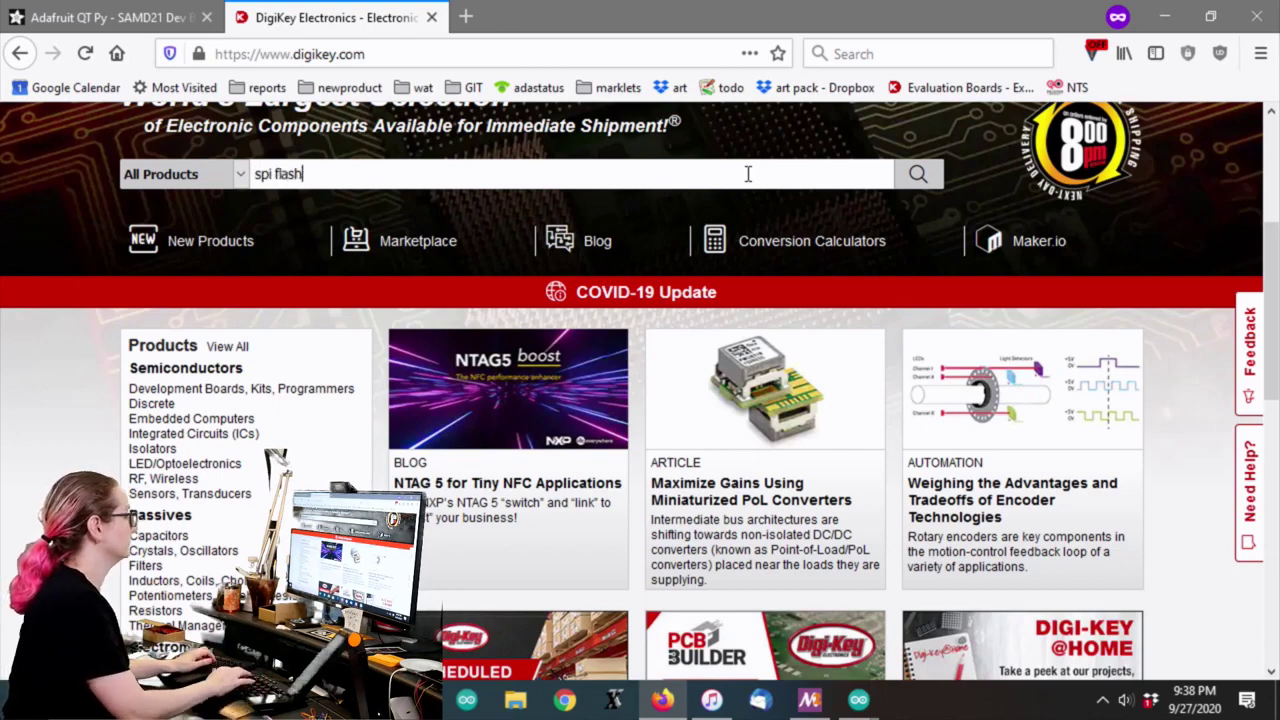
pyautogui.press('Return')
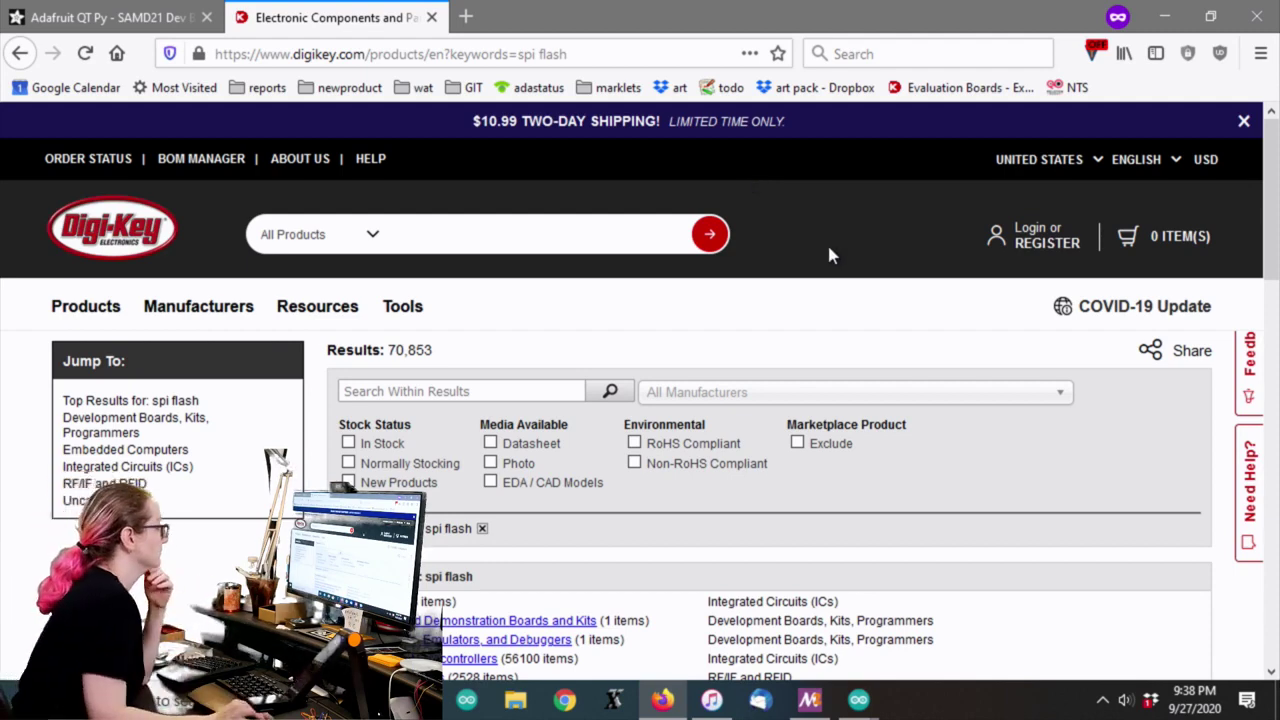
# Browse the spi flash Top Results and go to the Memory category (7,093 items).
pyautogui.scroll(-2, 828, 255)
pyautogui.scroll(2, 828, 255)
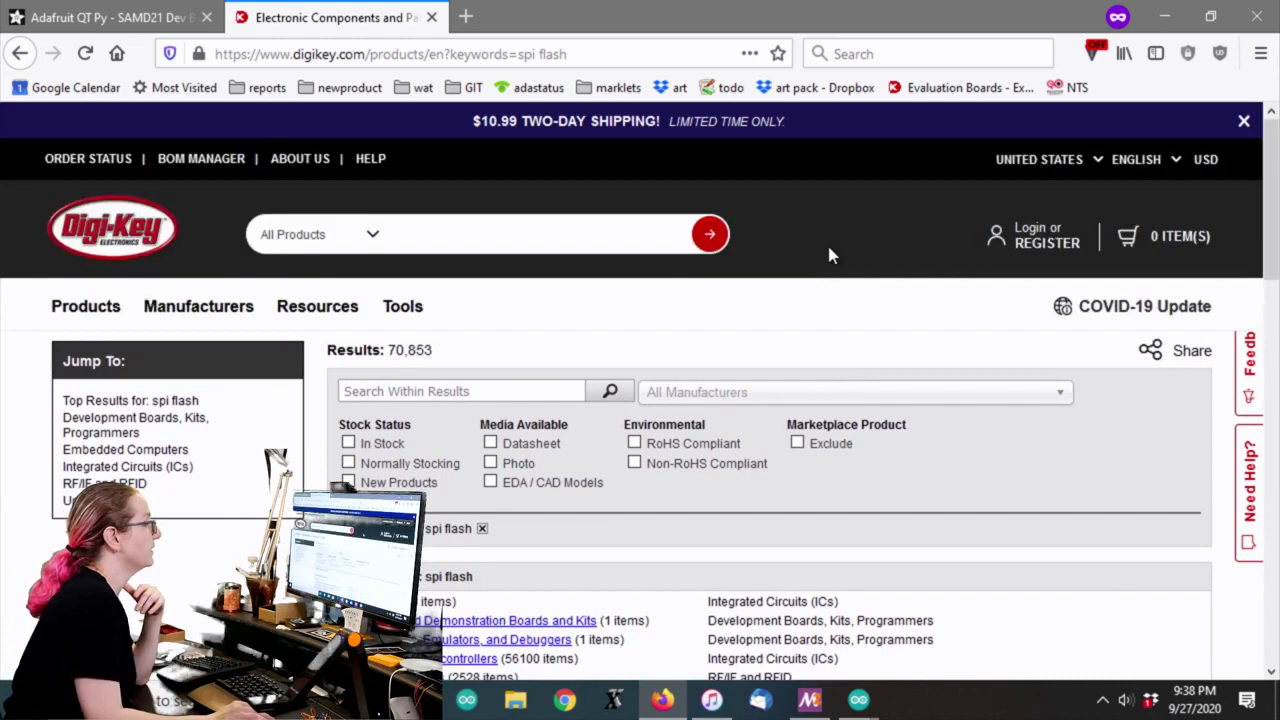
pyautogui.scroll(-1, 828, 252)
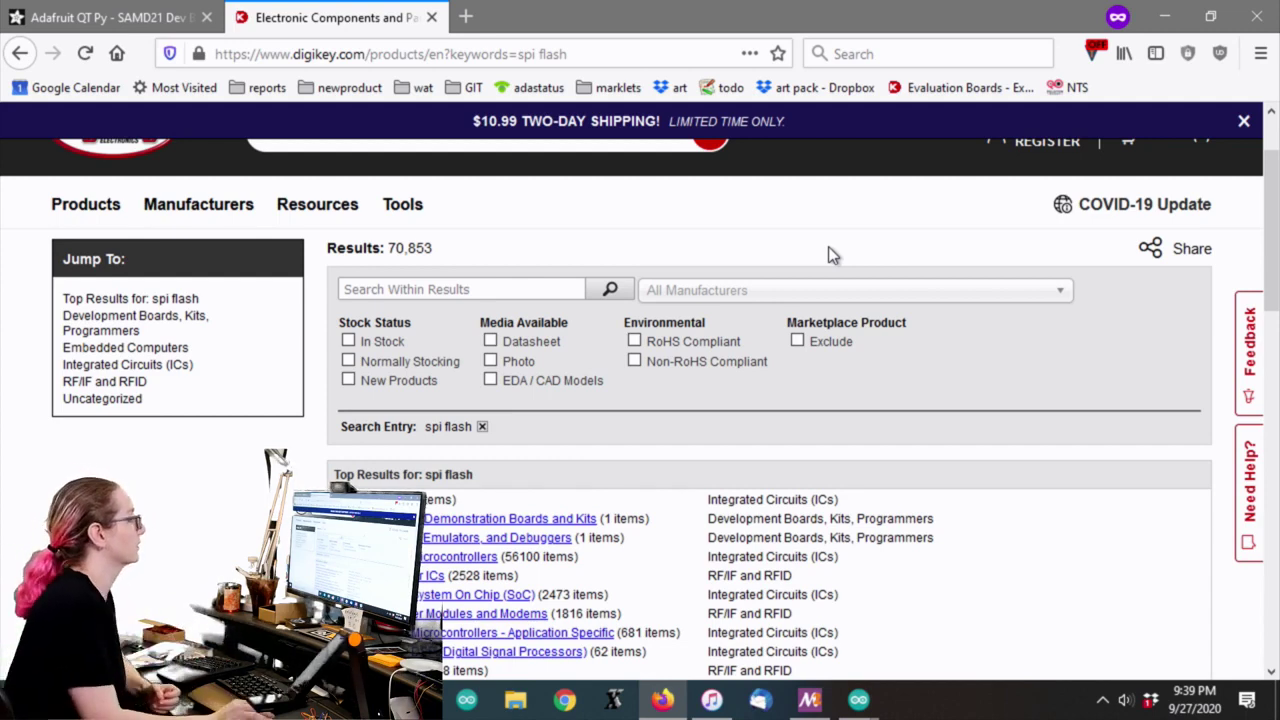
pyautogui.scroll(-2, 431, 241)
pyautogui.scroll(3, 517, 322)
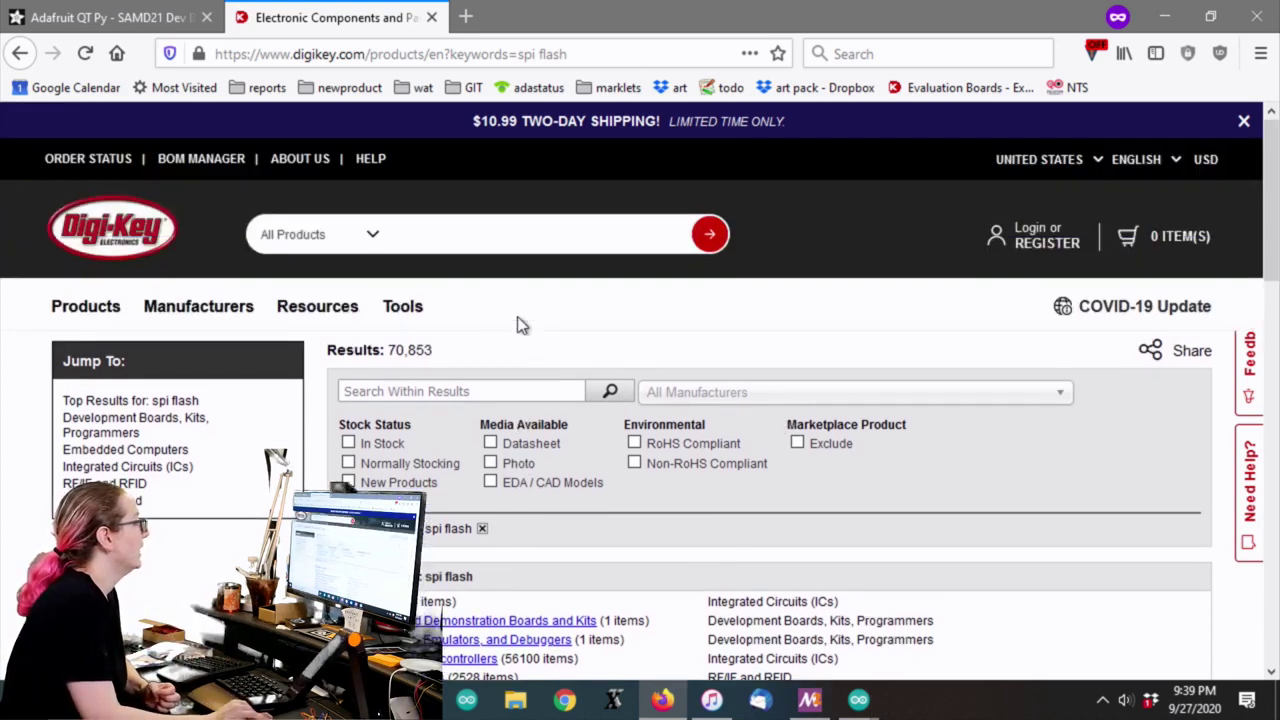
pyautogui.scroll(-2, 410, 283)
pyautogui.scroll(-2, 897, 318)
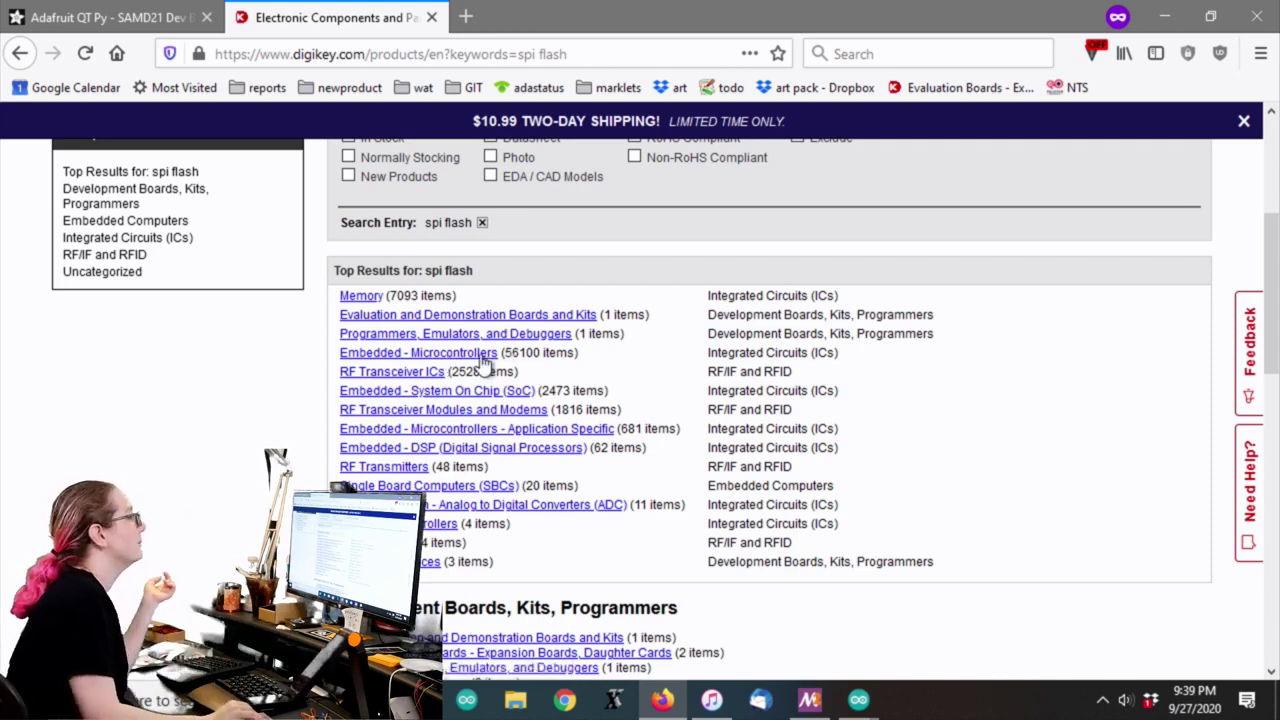
pyautogui.moveTo(579, 353); pyautogui.dragTo(497, 358)
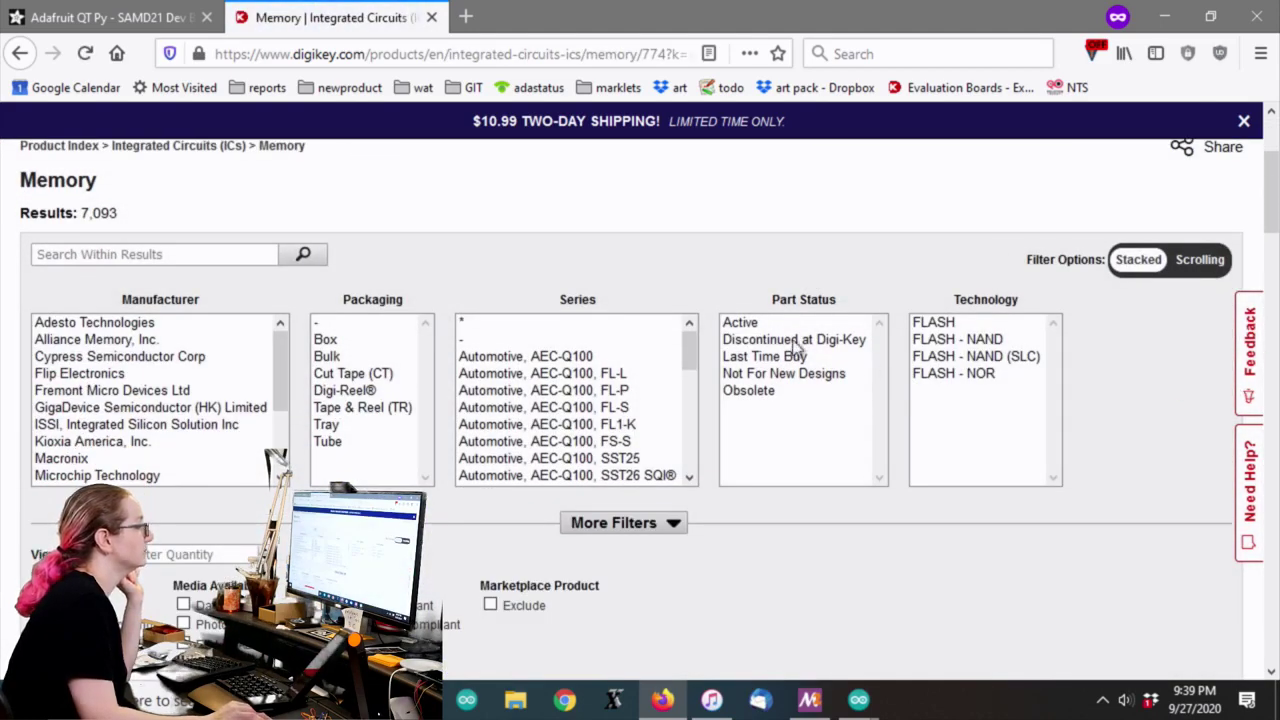
# Filter memory parts to Active status with Cut Tape, Tube and Bulk packaging.
pyautogui.click(785, 323)
pyautogui.scroll(-3, 700, 270)
pyautogui.scroll(2, 349, 463)
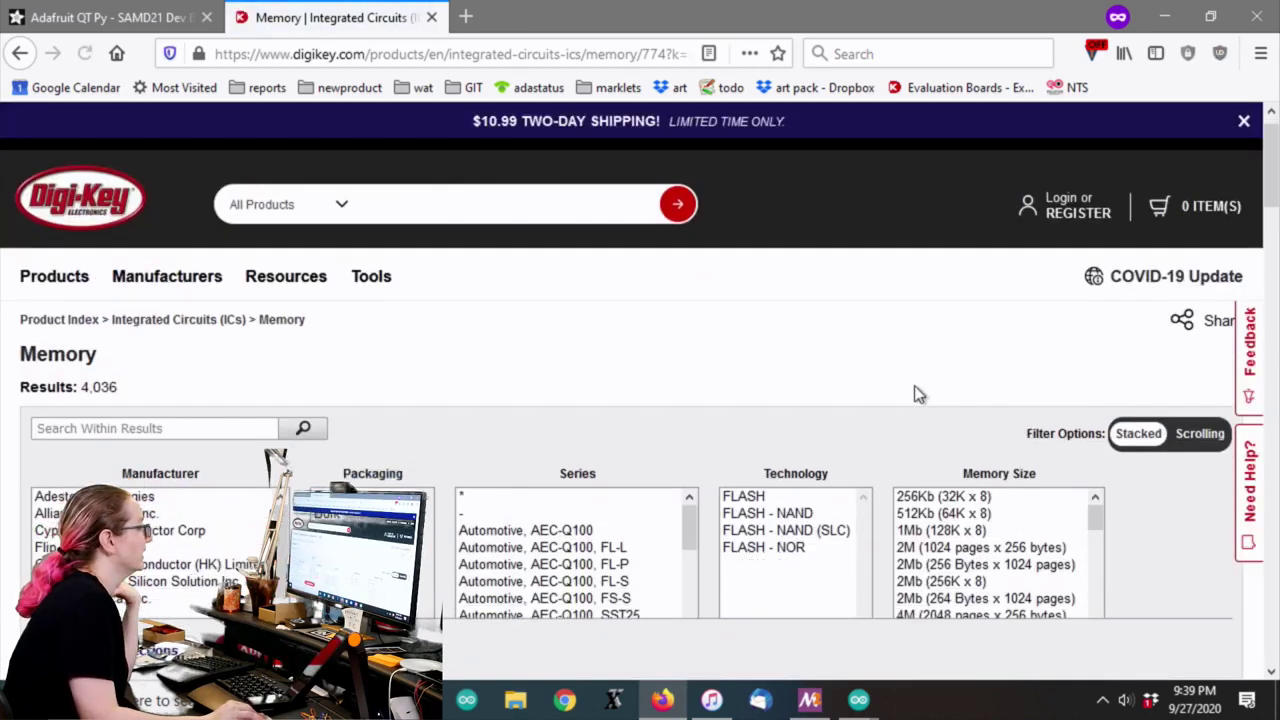
pyautogui.scroll(-3, 915, 390)
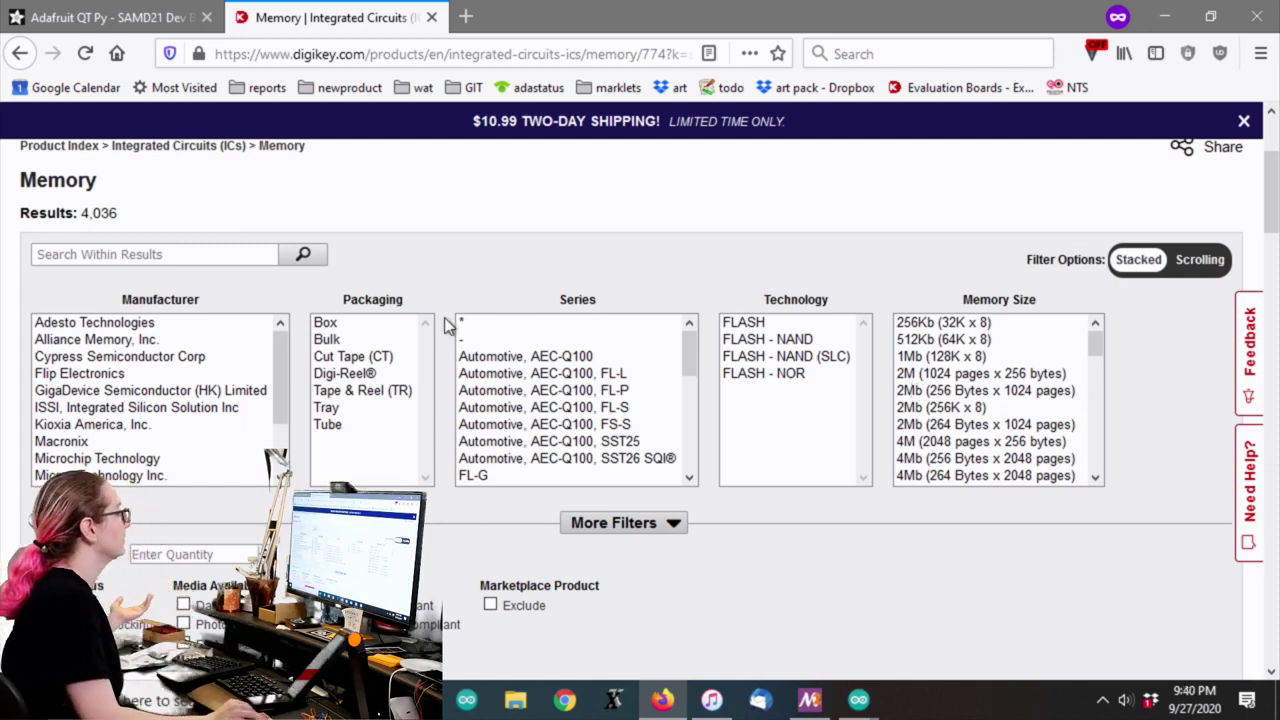
pyautogui.click(378, 360)
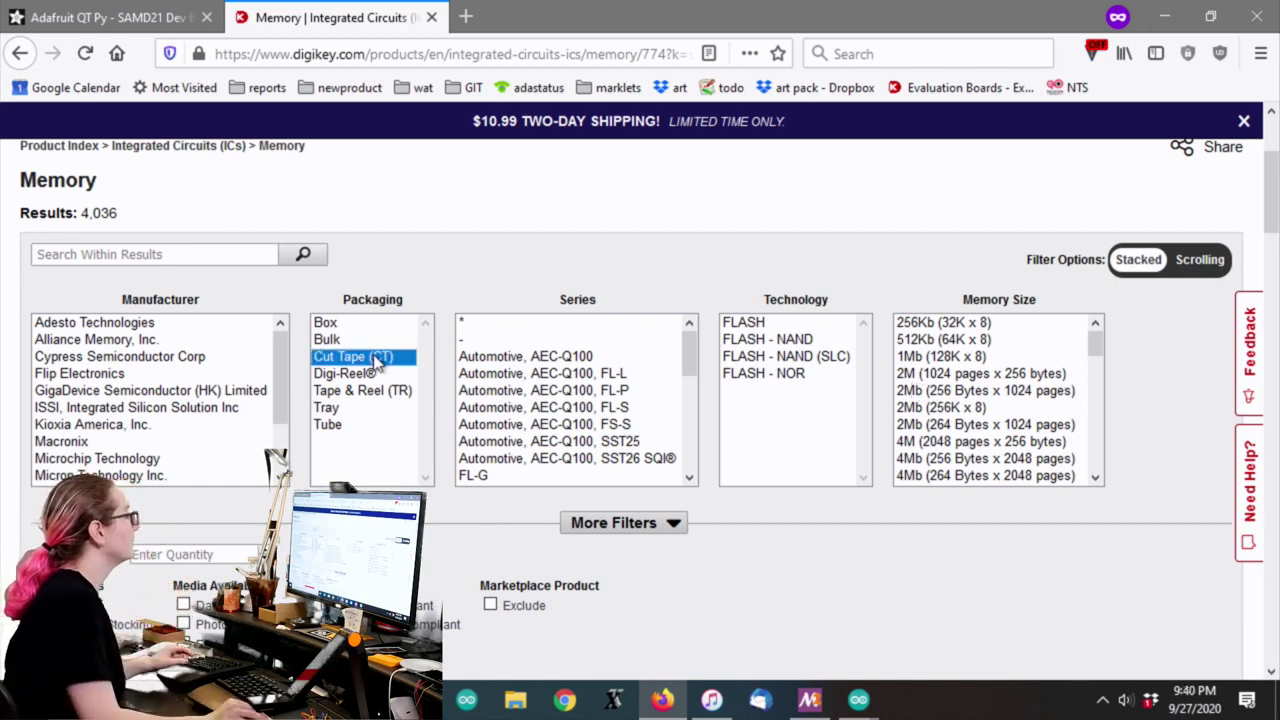
pyautogui.keyDown('ctrl'); pyautogui.click(346, 426); pyautogui.keyUp('ctrl')
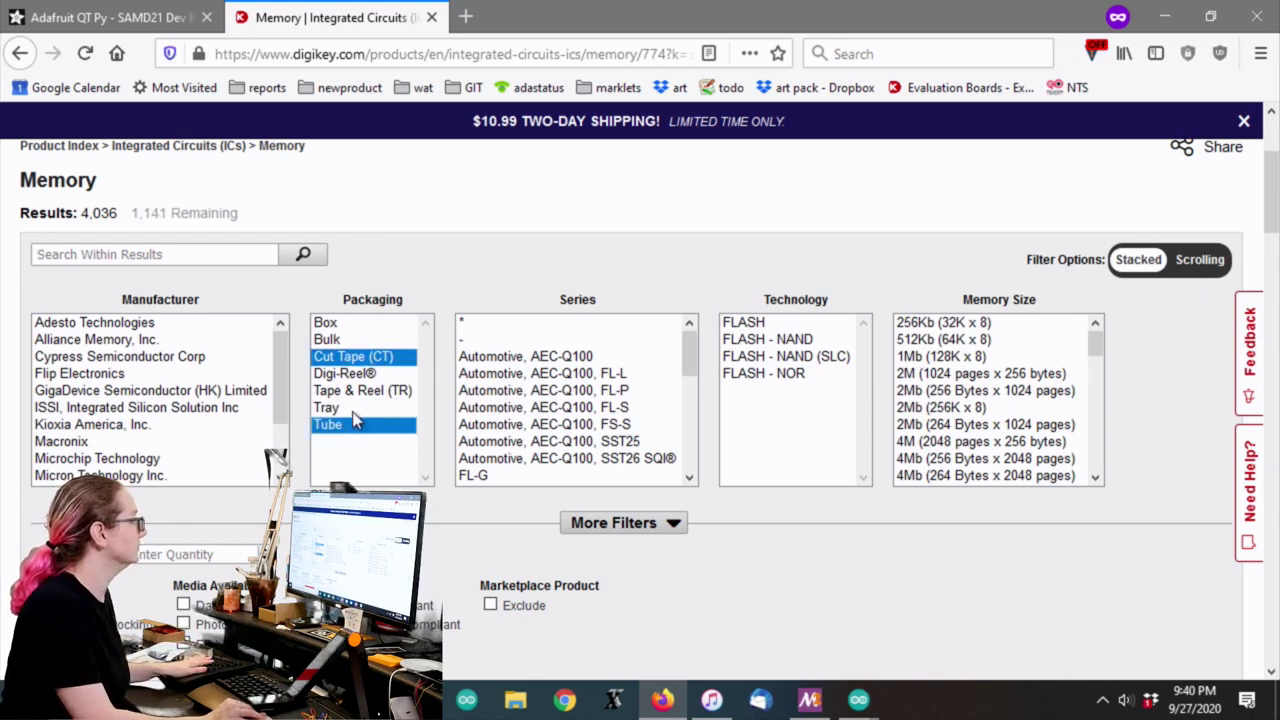
pyautogui.keyDown('ctrl'); pyautogui.click(336, 341); pyautogui.keyUp('ctrl')
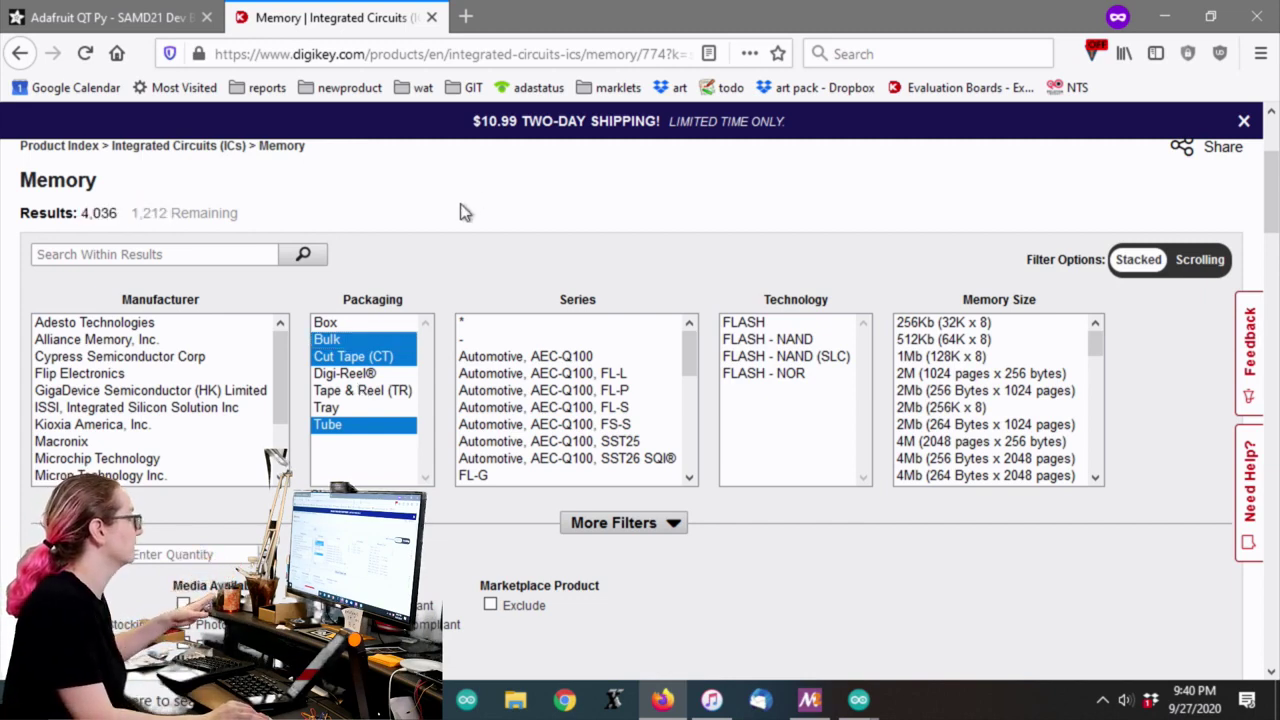
pyautogui.scroll(-2, 443, 229)
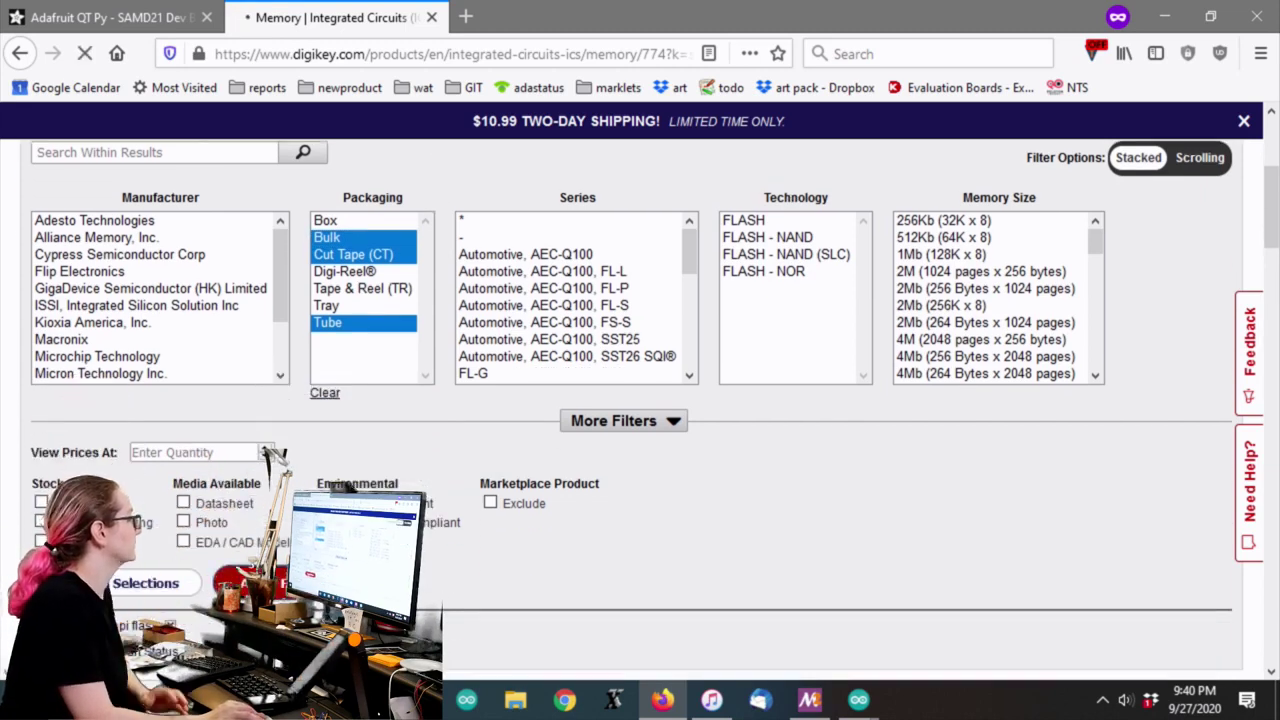
# Reveal the additional filter categories and clear the Mounting Type filter.
pyautogui.scroll(-4, 1000, 370)
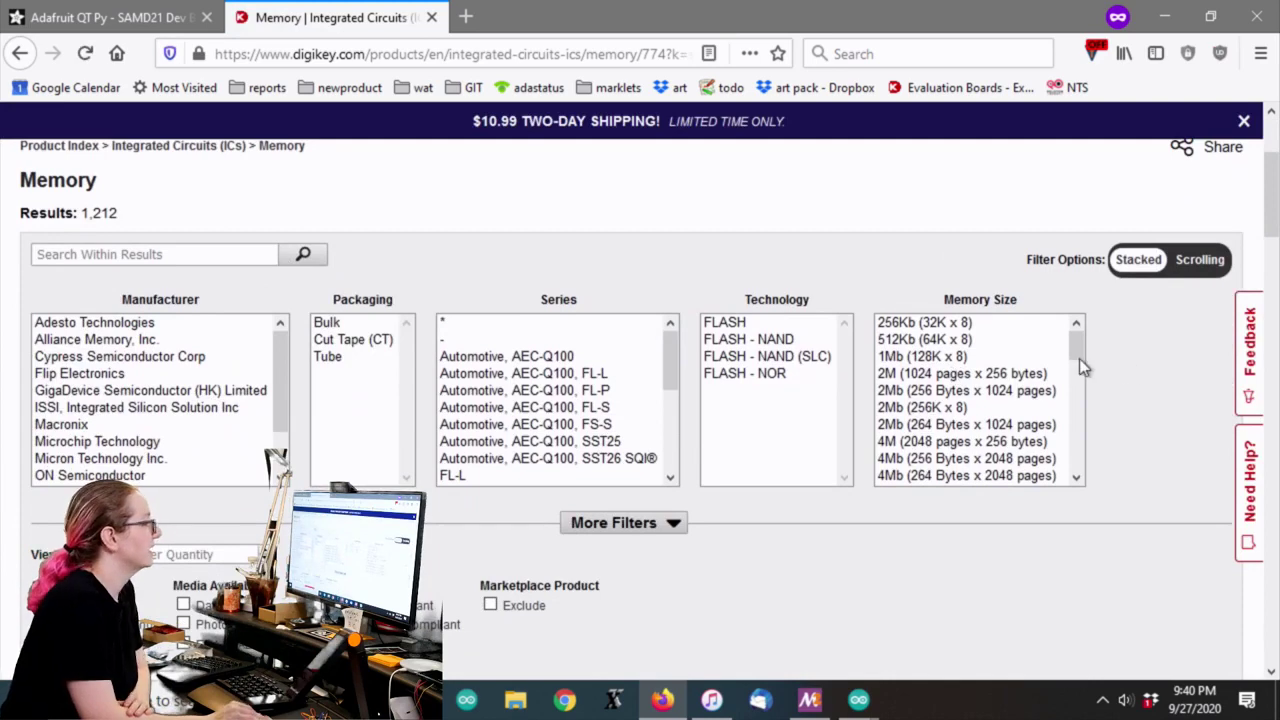
pyautogui.click(620, 522)
pyautogui.scroll(-5, 840, 250)
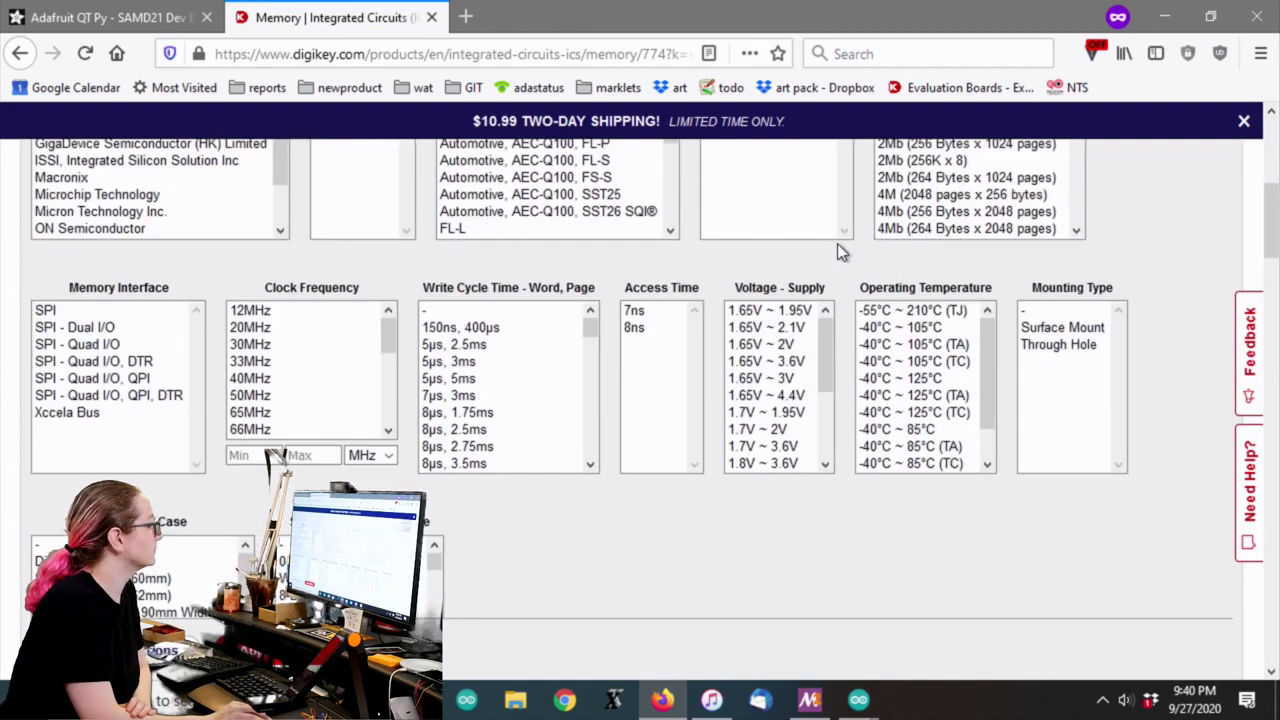
pyautogui.scroll(-2, 840, 250)
pyautogui.scroll(1, 1115, 330)
pyautogui.scroll(-2, 586, 390)
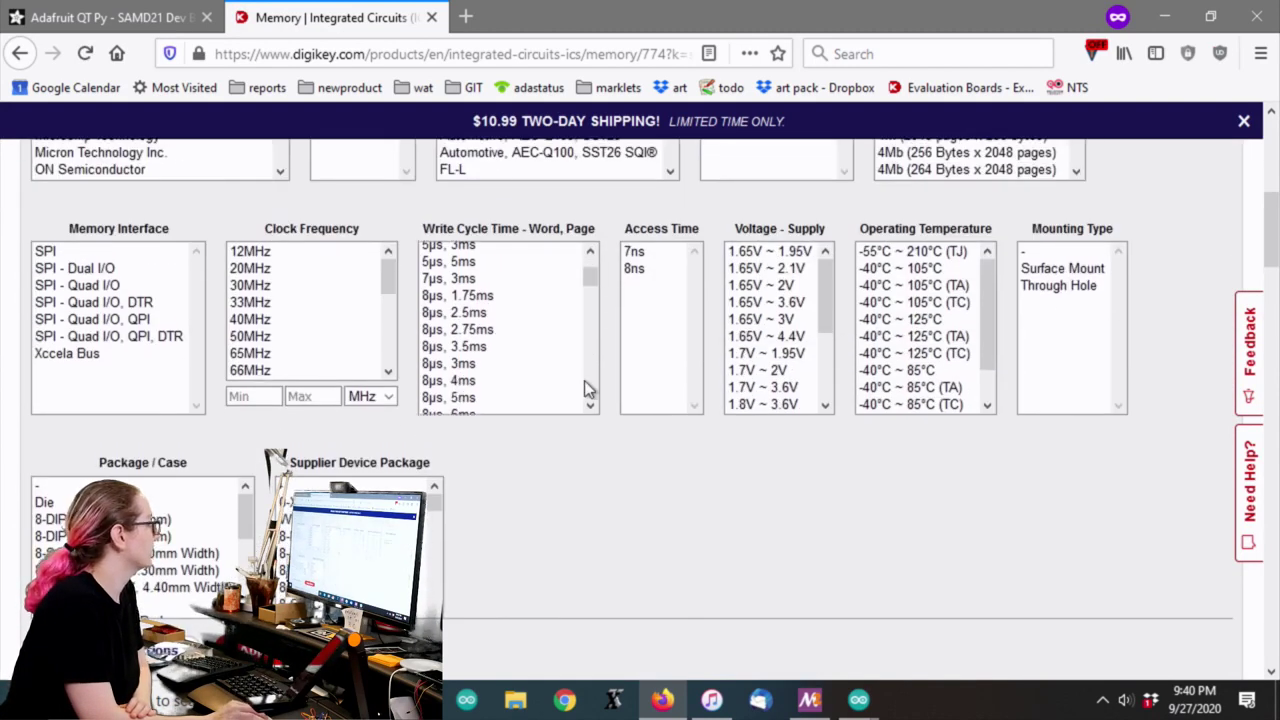
pyautogui.moveTo(1066, 270); pyautogui.dragTo(1063, 246)
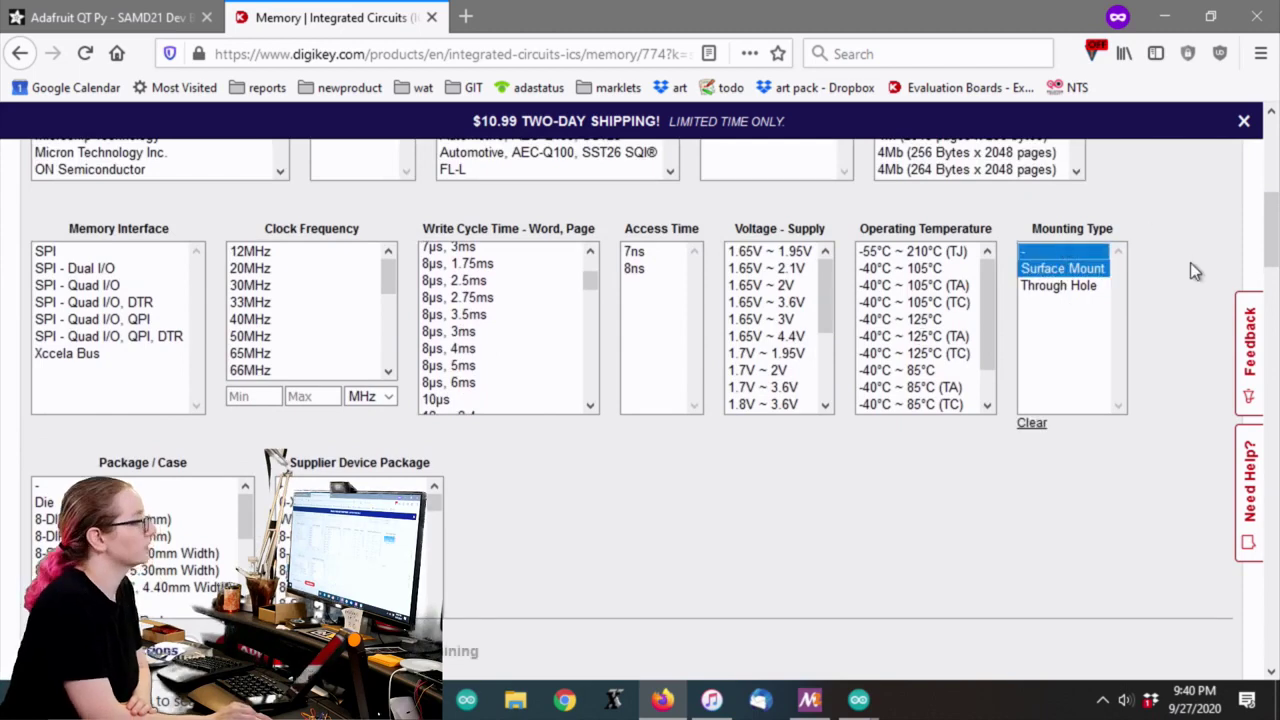
pyautogui.click(1030, 423)
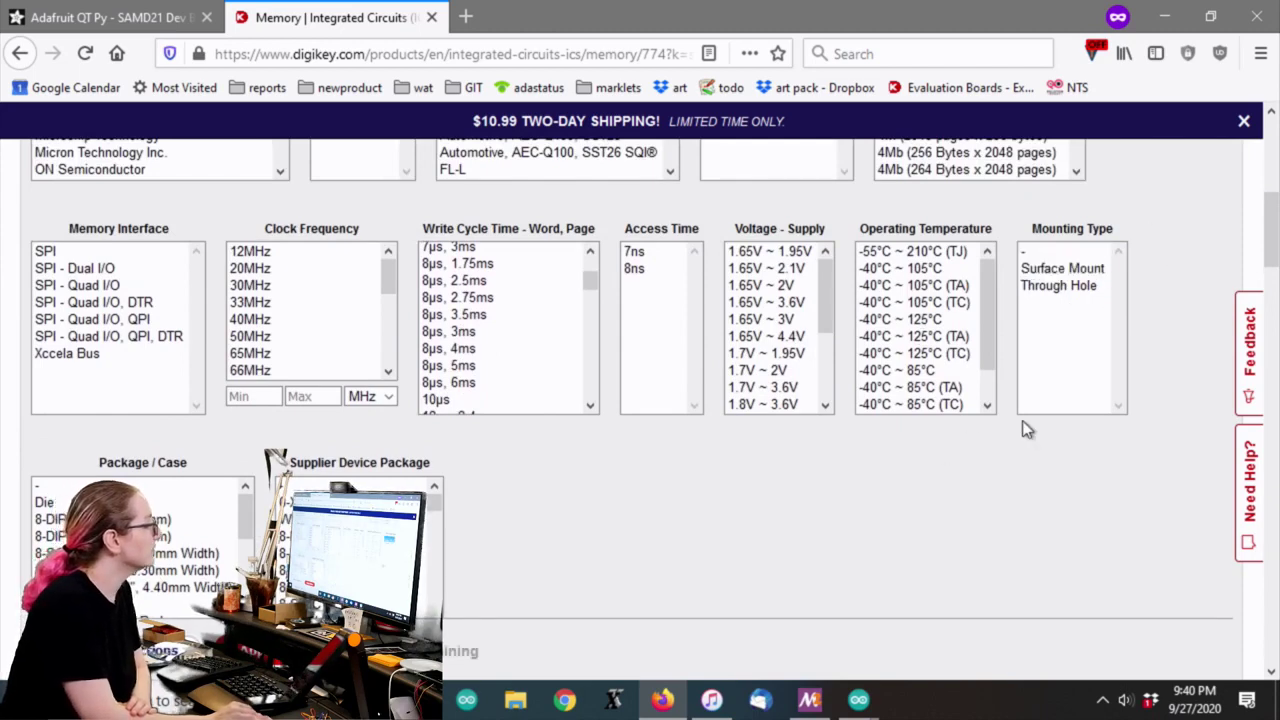
# Select both 8-SOIC (0.154") and 8-SOIC (0.209") in the Package/Case list.
pyautogui.scroll(-1, 360, 475)
pyautogui.scroll(-2, 360, 475)
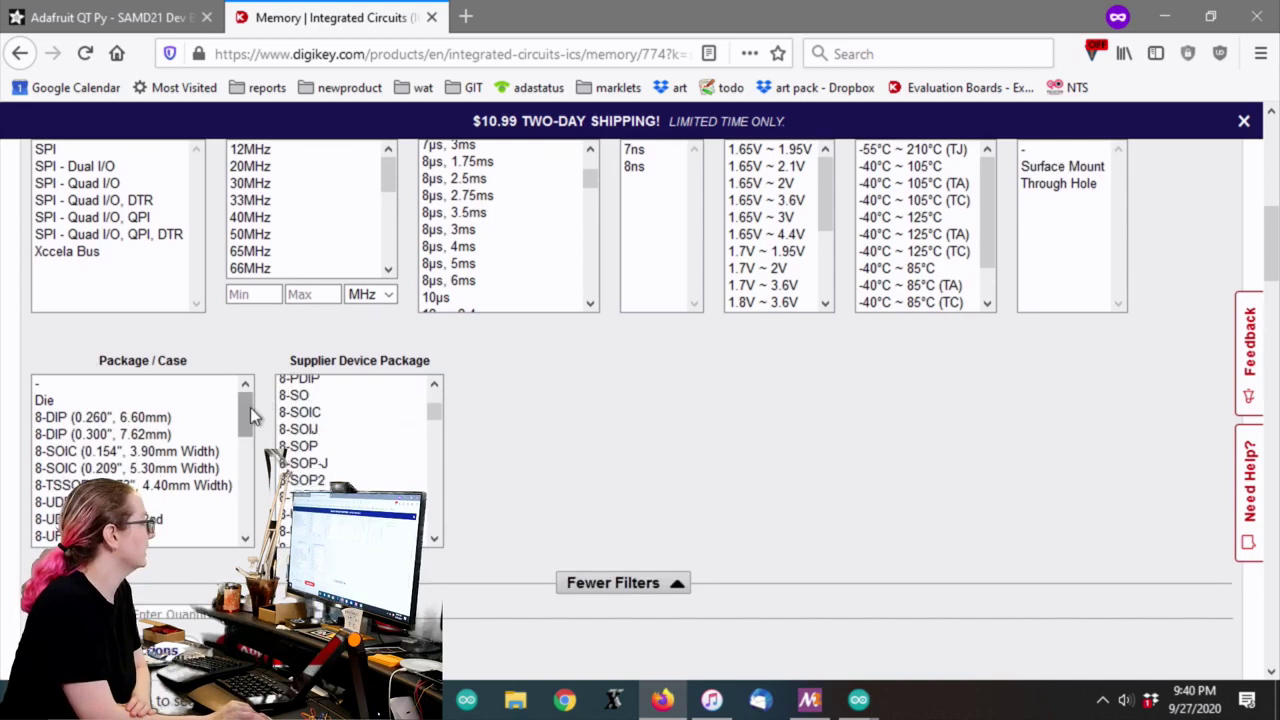
pyautogui.moveTo(440, 416); pyautogui.dragTo(435, 400)
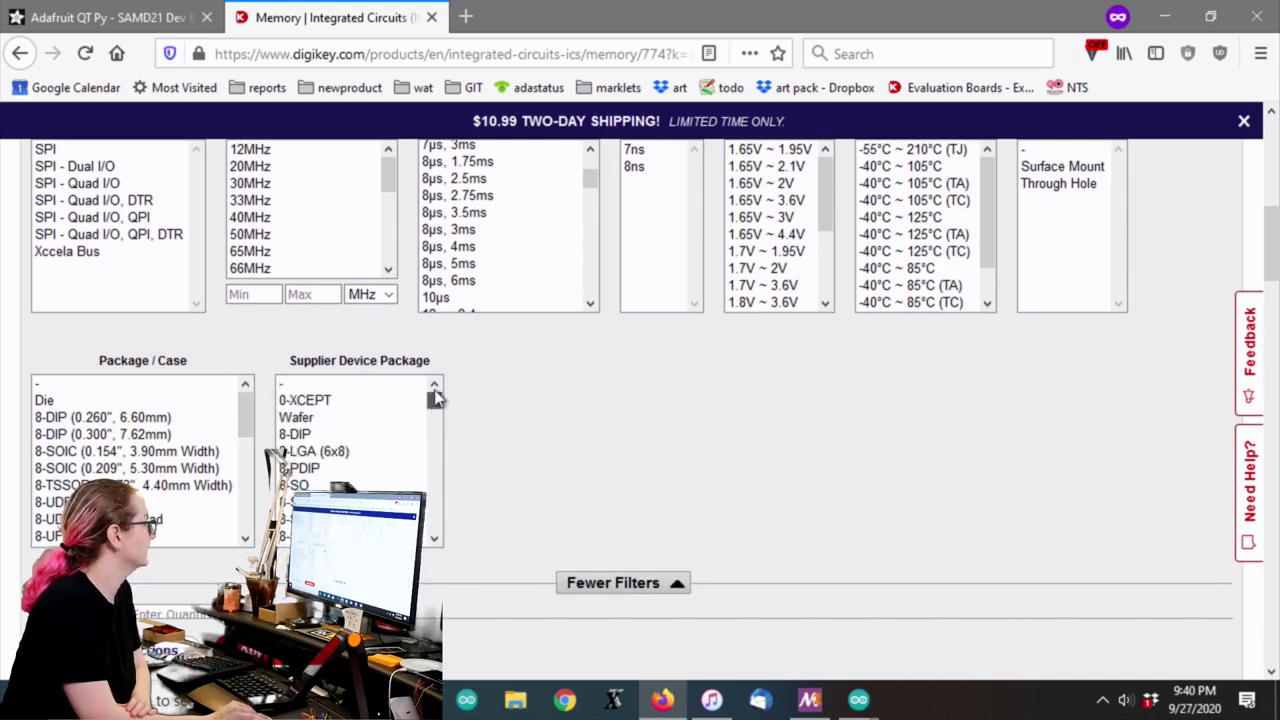
pyautogui.moveTo(245, 410)
pyautogui.mouseDown()
pyautogui.moveTo(230, 539)
pyautogui.moveTo(248, 410)
pyautogui.moveTo(145, 520)
pyautogui.mouseUp()
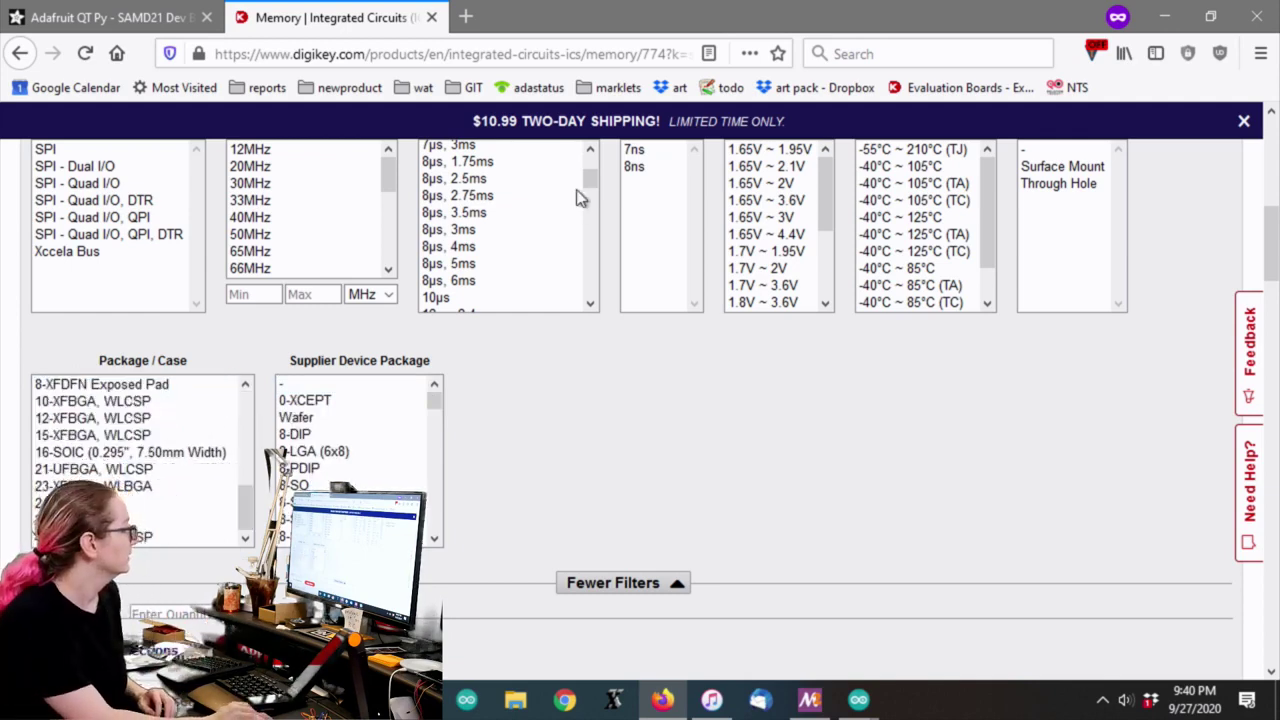
pyautogui.scroll(-3, 550, 363)
pyautogui.scroll(-1, 548, 364)
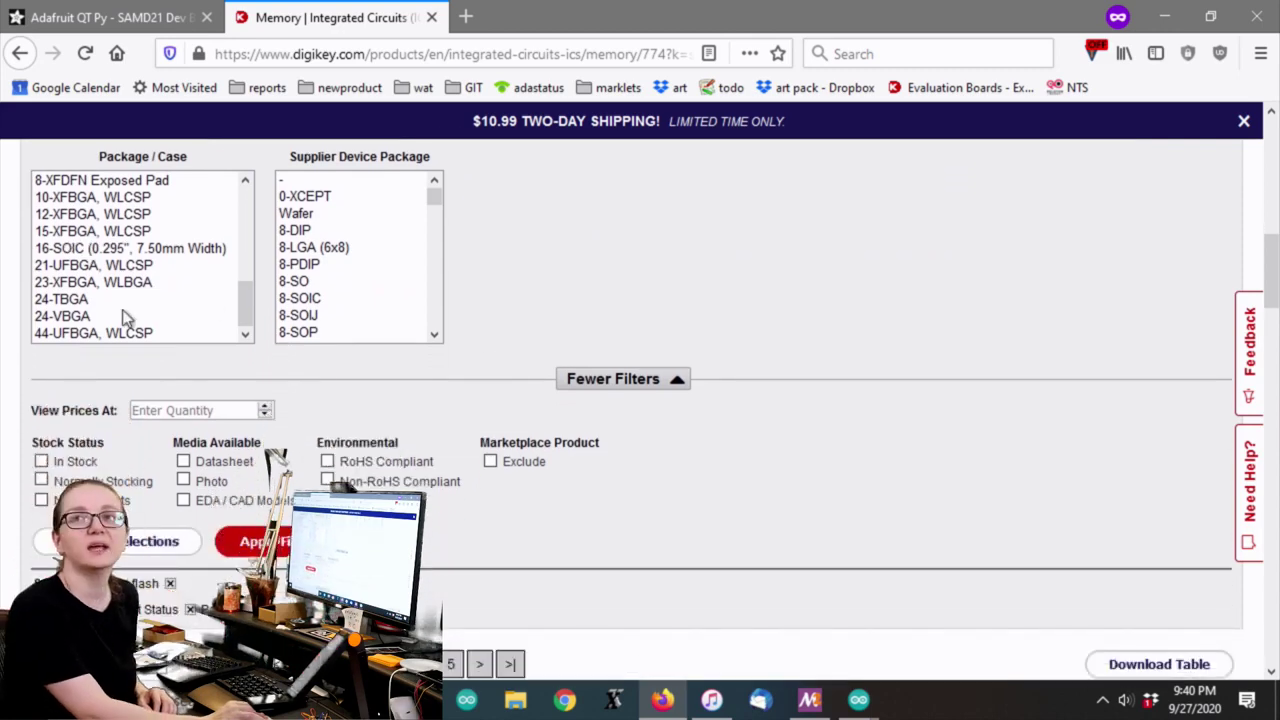
pyautogui.scroll(2, 125, 318)
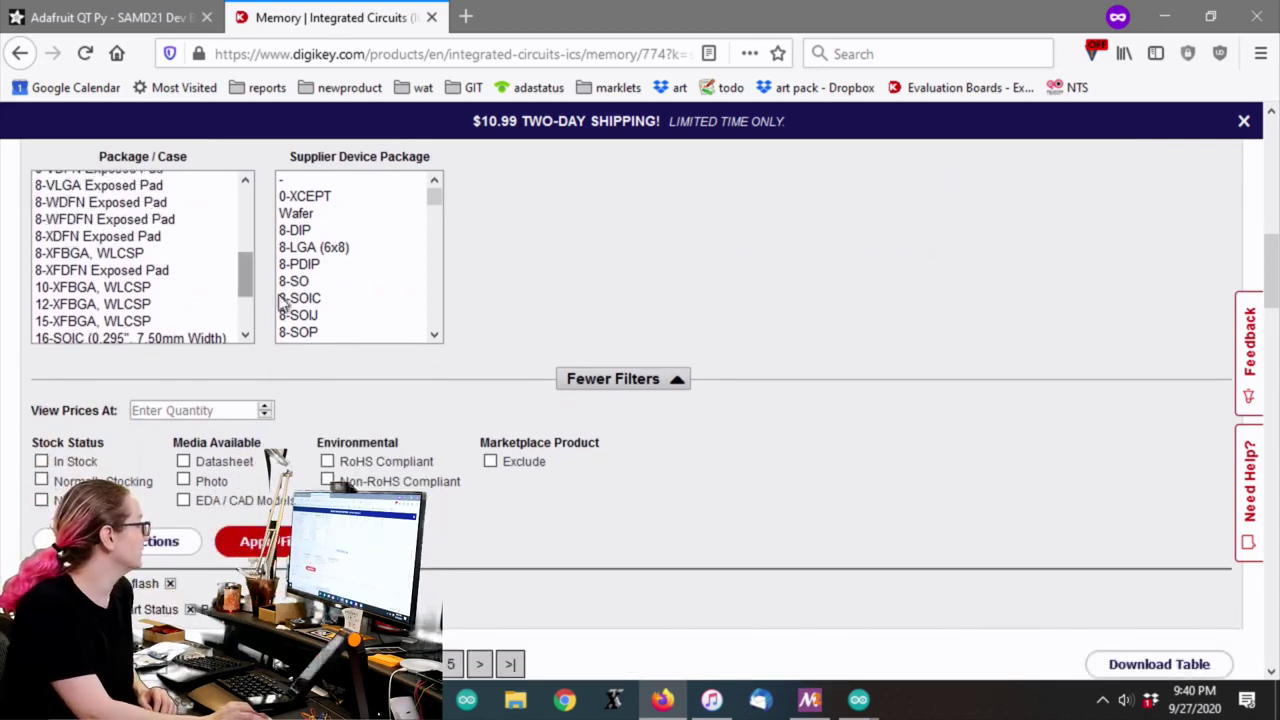
pyautogui.scroll(4, 743, 312)
pyautogui.scroll(3, 250, 441)
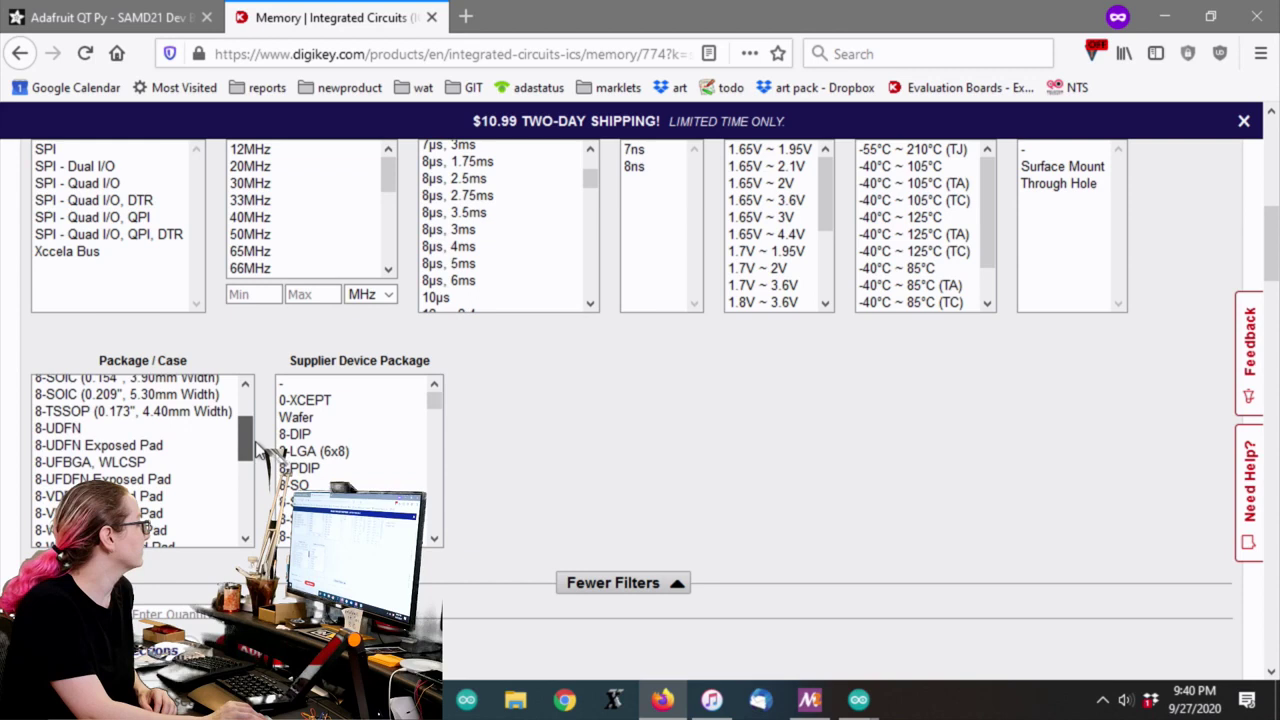
pyautogui.scroll(1, 200, 441)
pyautogui.scroll(1, 200, 441)
pyautogui.moveTo(175, 420); pyautogui.dragTo(172, 441)
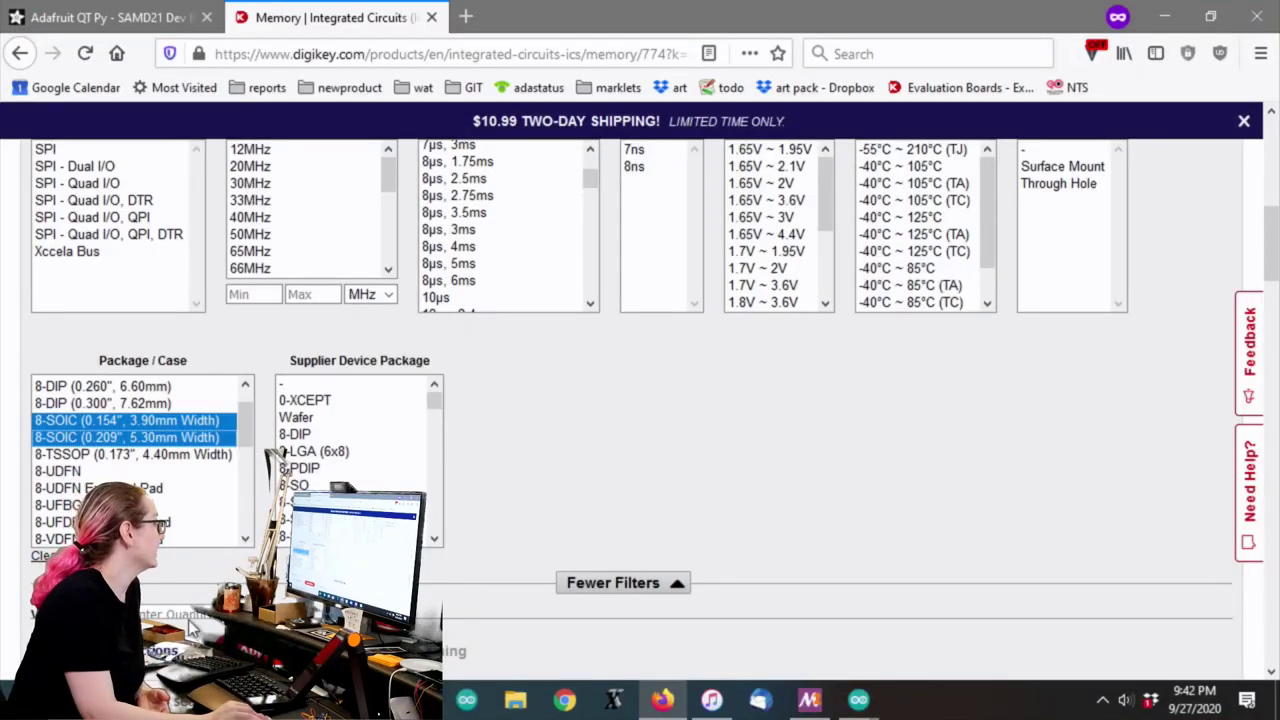
# Apply the 8-SOIC package filter (278 parts) and select 64Mb (16M x 4) memory size.
pyautogui.click(184, 425)
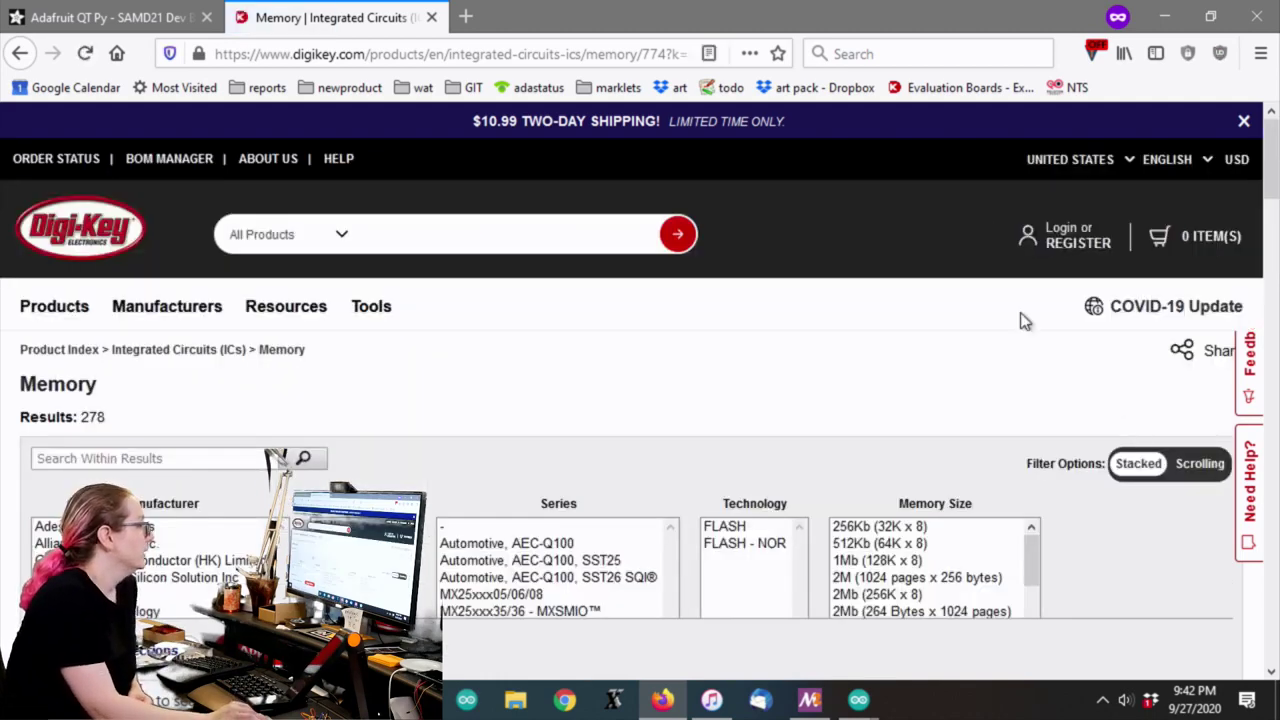
pyautogui.scroll(-3, 1030, 315)
pyautogui.scroll(-3, 1062, 292)
pyautogui.scroll(5, 1071, 300)
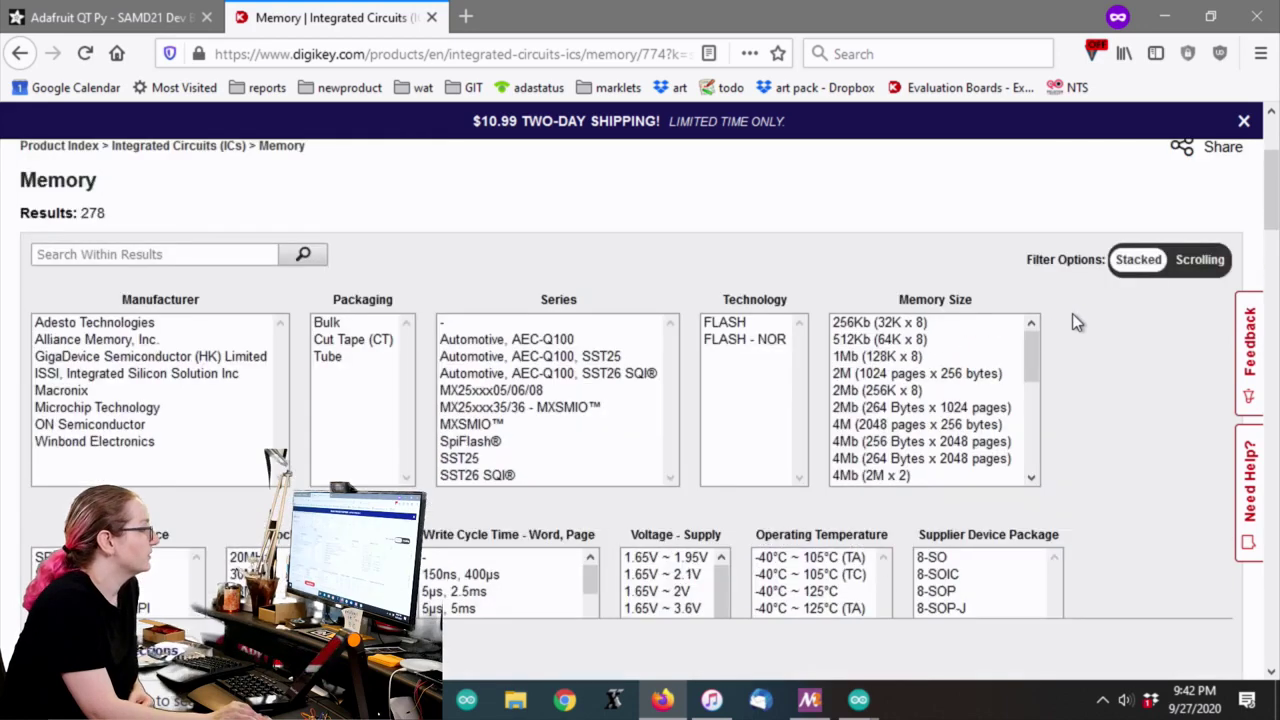
pyautogui.moveTo(1031, 355); pyautogui.dragTo(1037, 447)
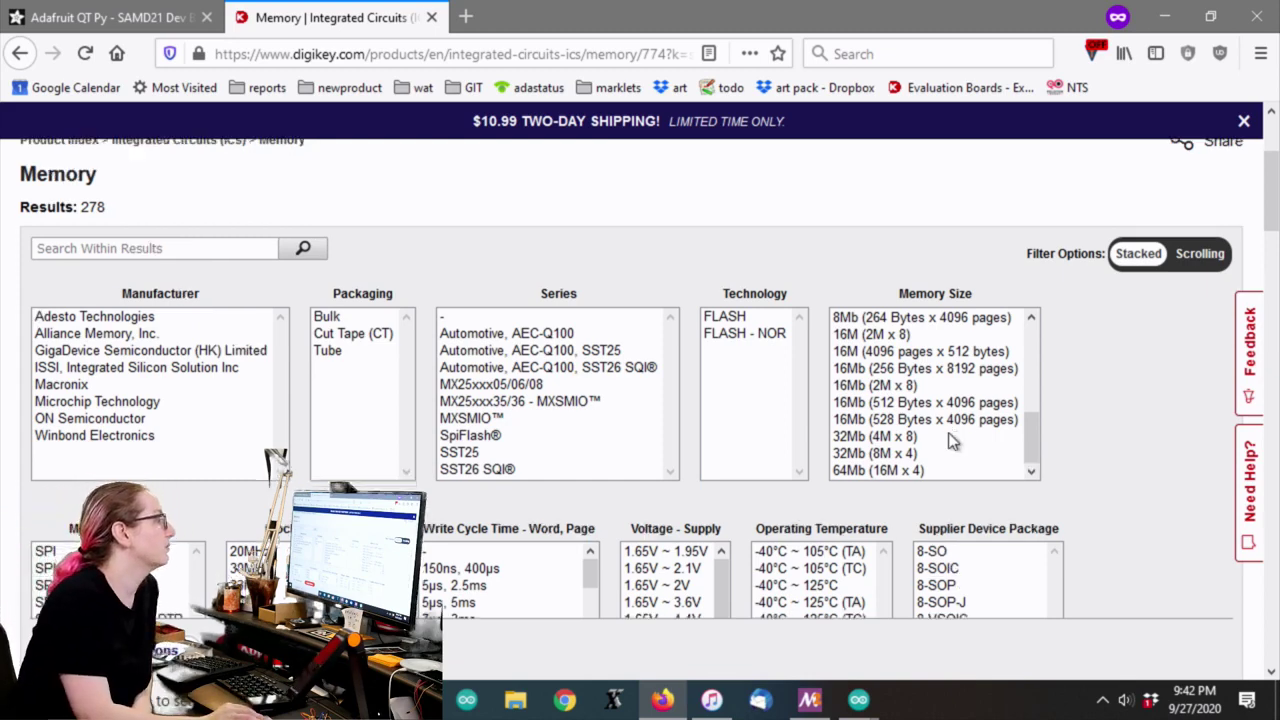
pyautogui.scroll(-2, 940, 420)
pyautogui.click(926, 376)
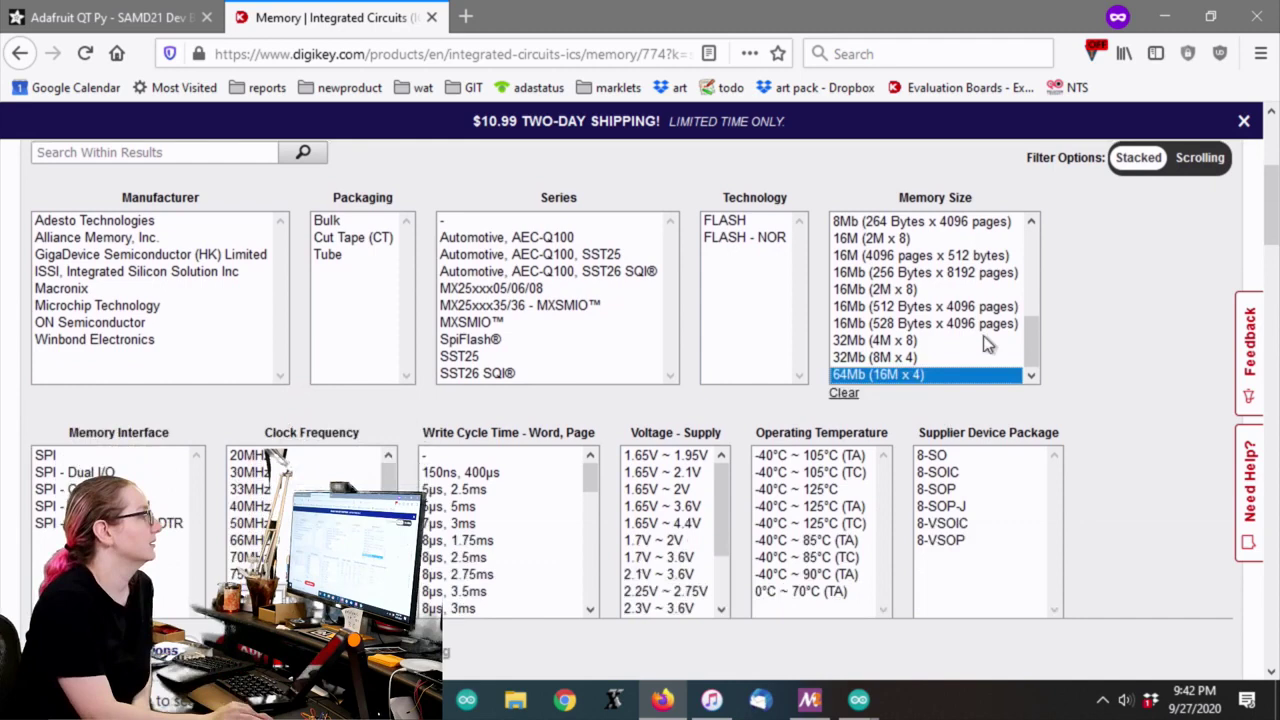
# Replace 64Mb with 32Mb (4M x 8), 16M (2M x 8) and 16Mb (2M x 8) memory sizes.
pyautogui.click(890, 358)
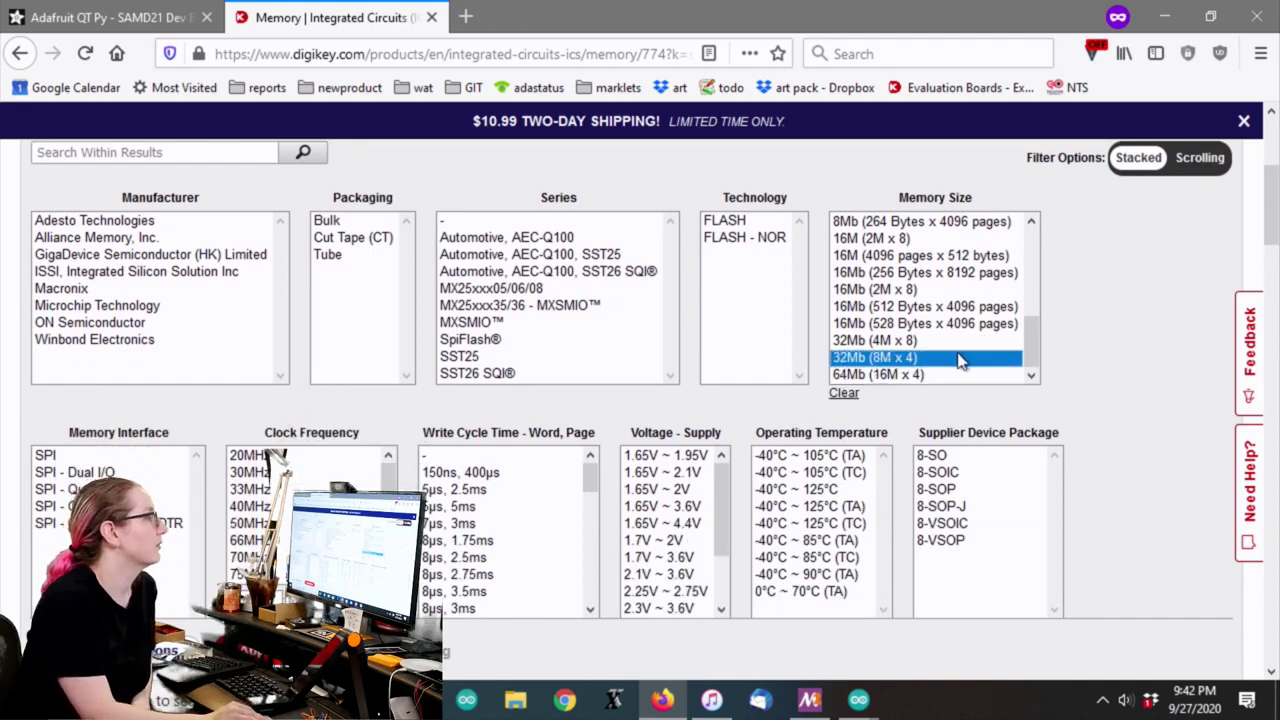
pyautogui.click(895, 341)
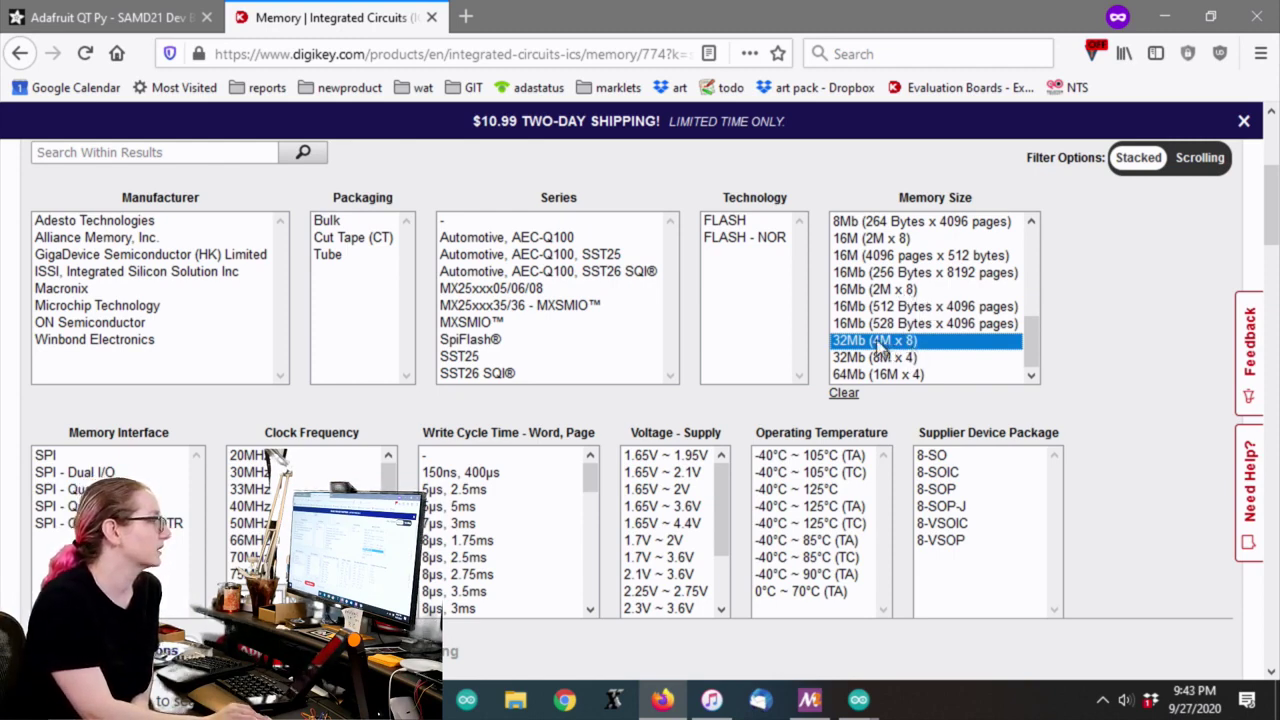
pyautogui.keyDown('ctrl'); pyautogui.click(884, 240); pyautogui.keyUp('ctrl')
pyautogui.keyDown('ctrl'); pyautogui.click(905, 290); pyautogui.keyUp('ctrl')
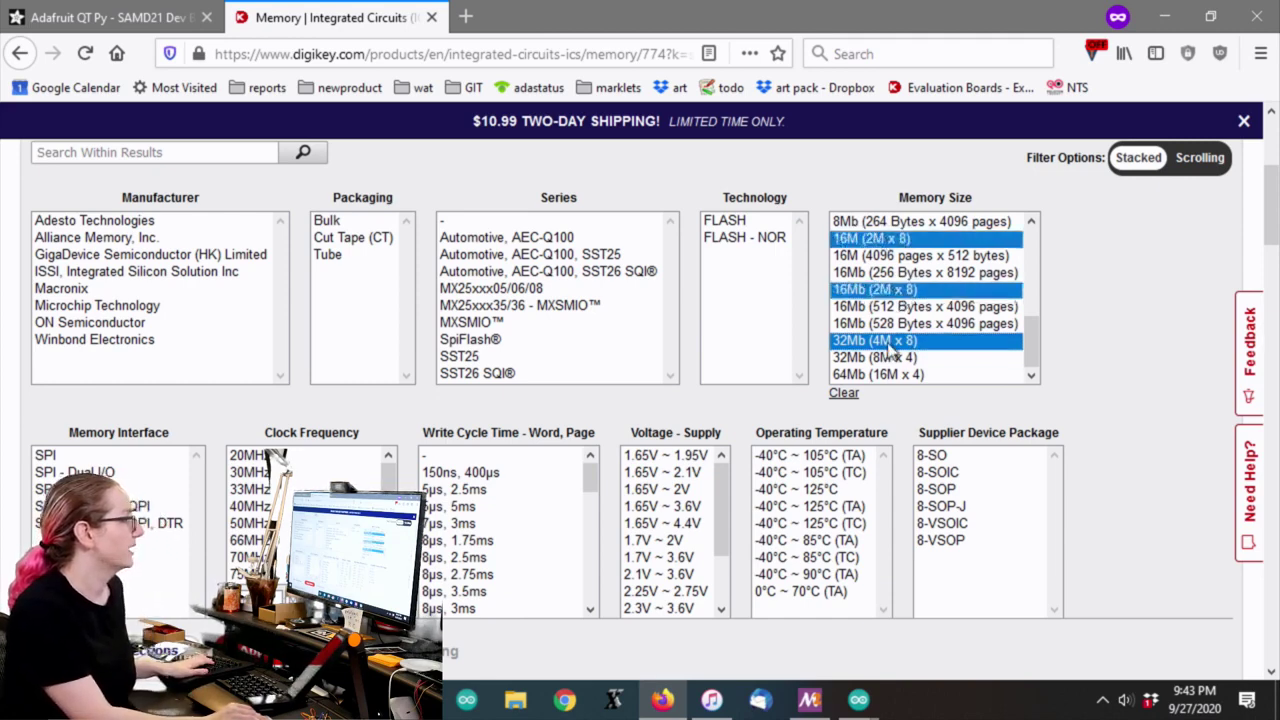
pyautogui.scroll(1, 958, 338)
pyautogui.scroll(2, 958, 338)
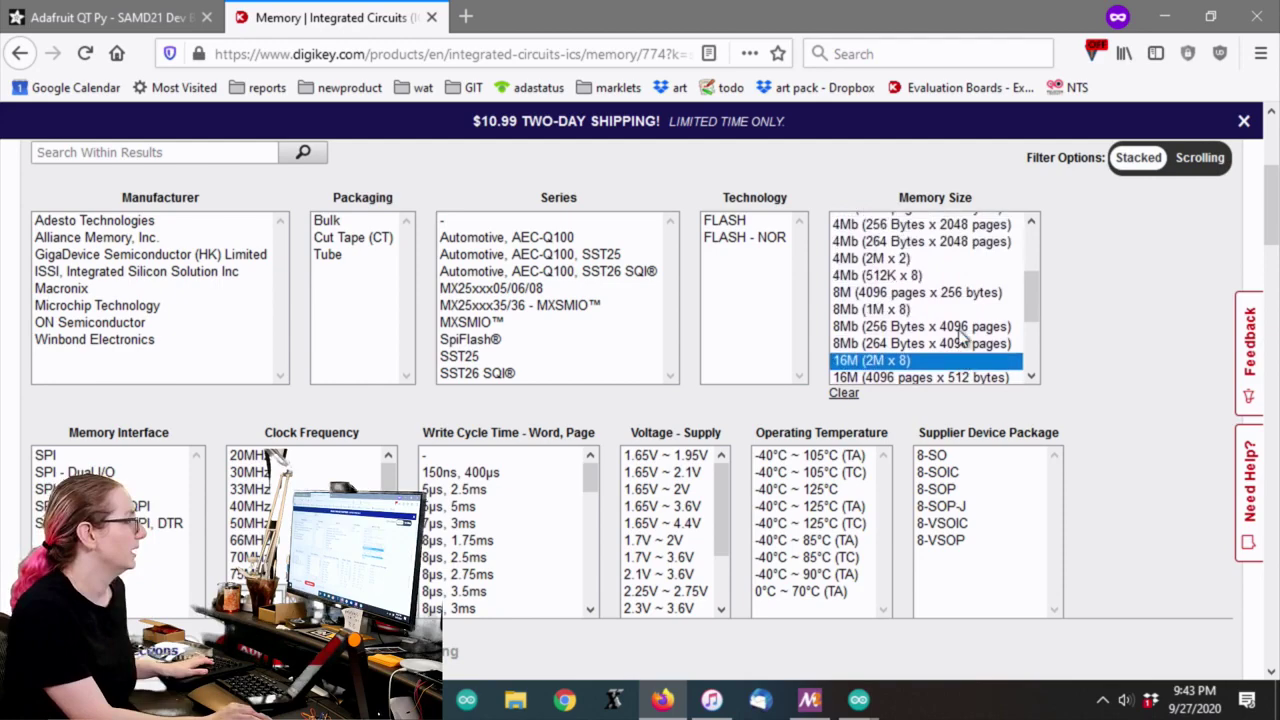
pyautogui.scroll(2, 958, 338)
pyautogui.scroll(-5, 945, 341)
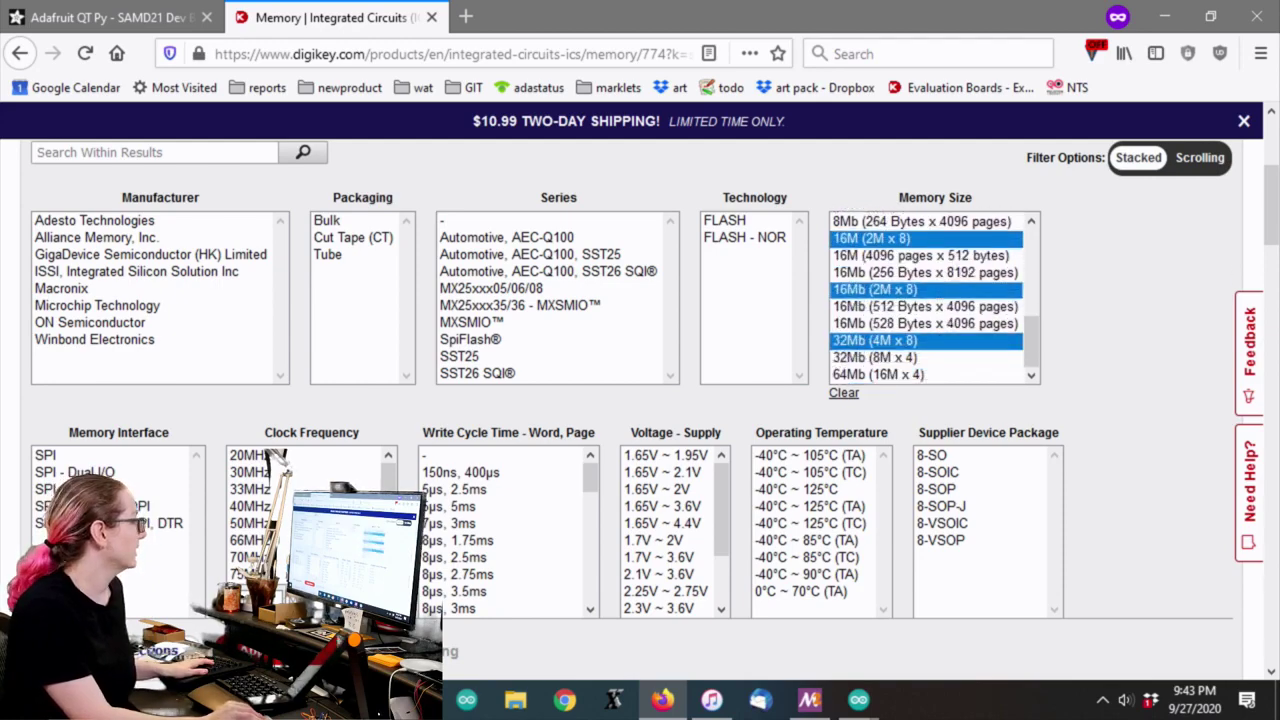
# Scroll down to the Stock Status checkboxes and the 47-part results table.
pyautogui.scroll(-2, 1137, 360)
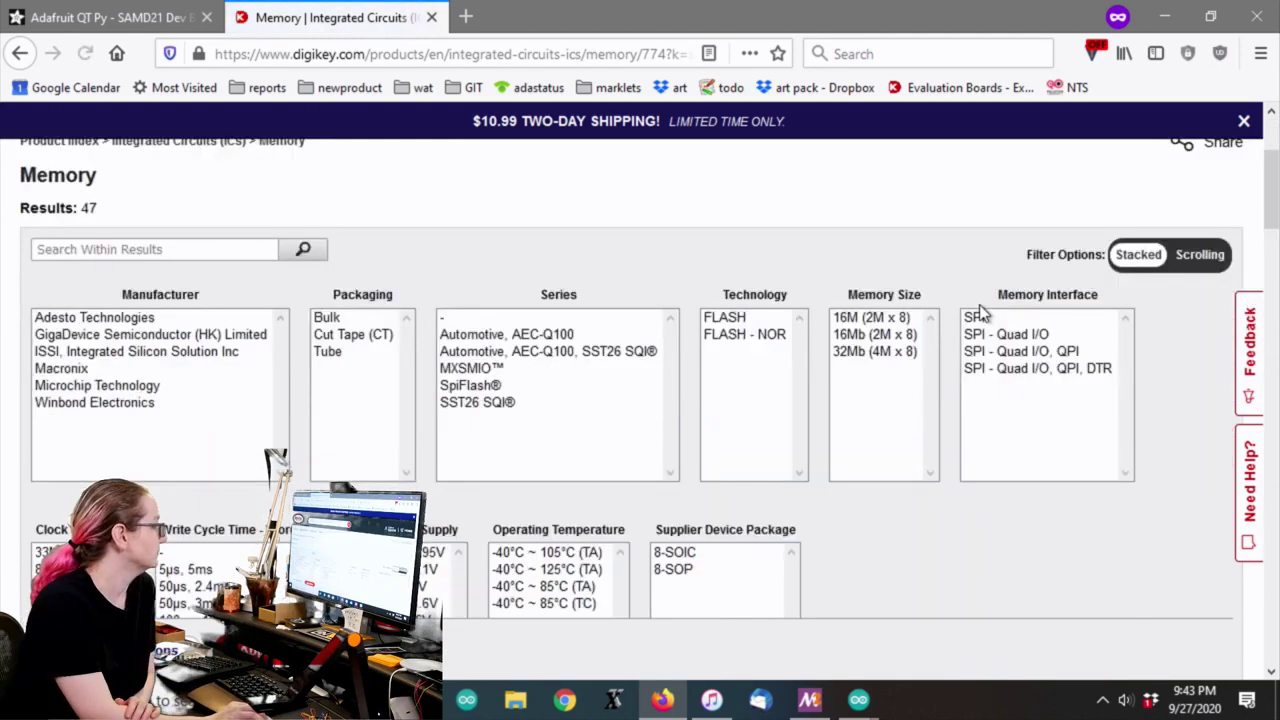
pyautogui.scroll(-2, 985, 314)
pyautogui.scroll(2, 980, 323)
pyautogui.scroll(-2, 983, 327)
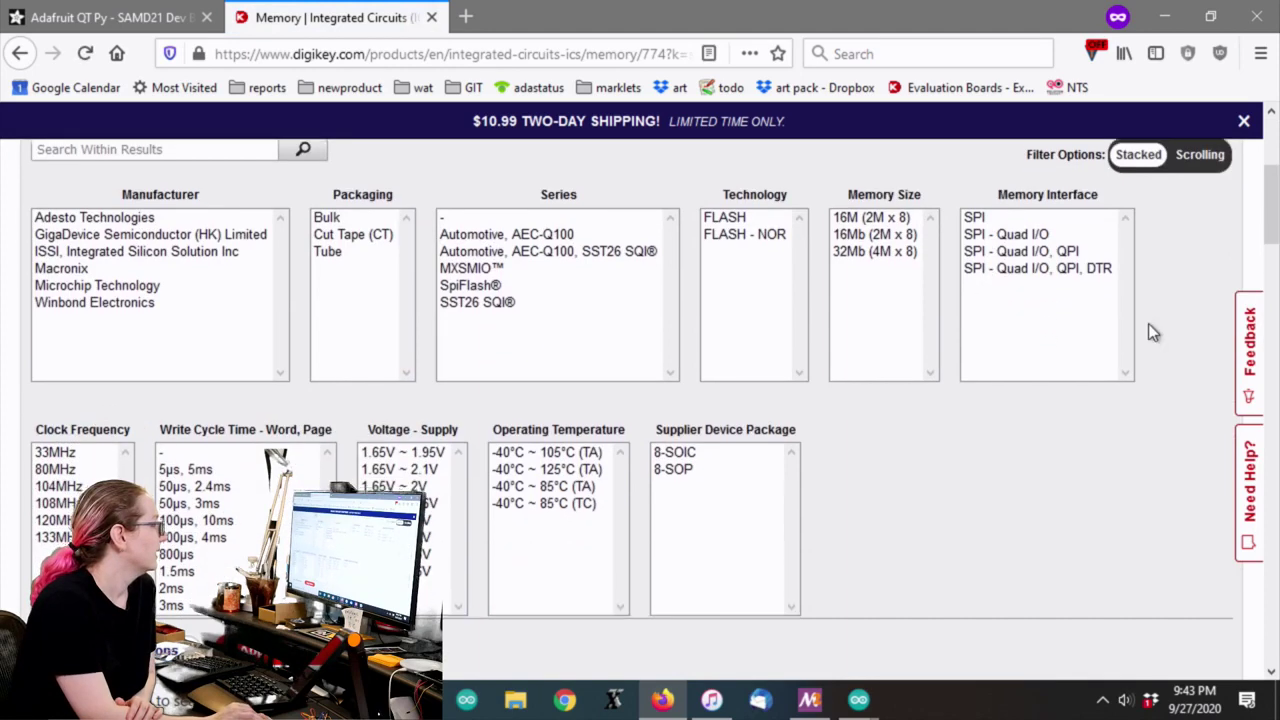
pyautogui.scroll(-1, 1151, 331)
pyautogui.scroll(1, 1122, 296)
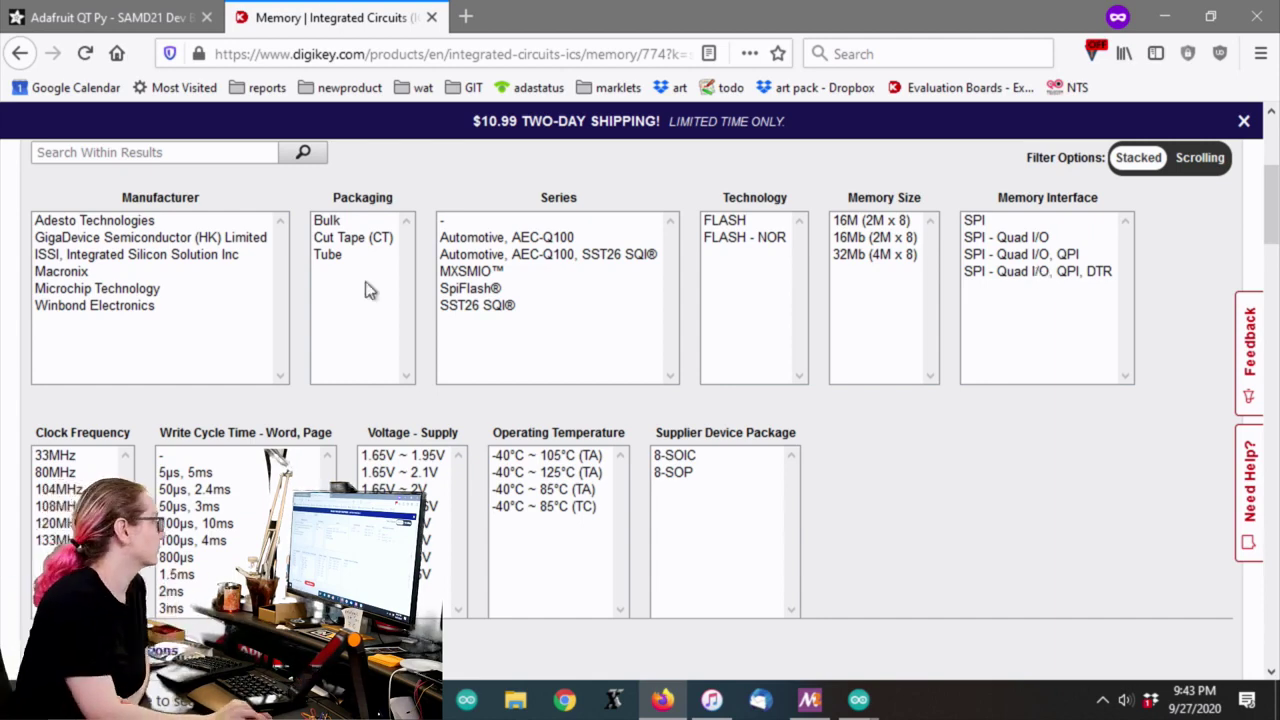
pyautogui.scroll(-5, 1073, 501)
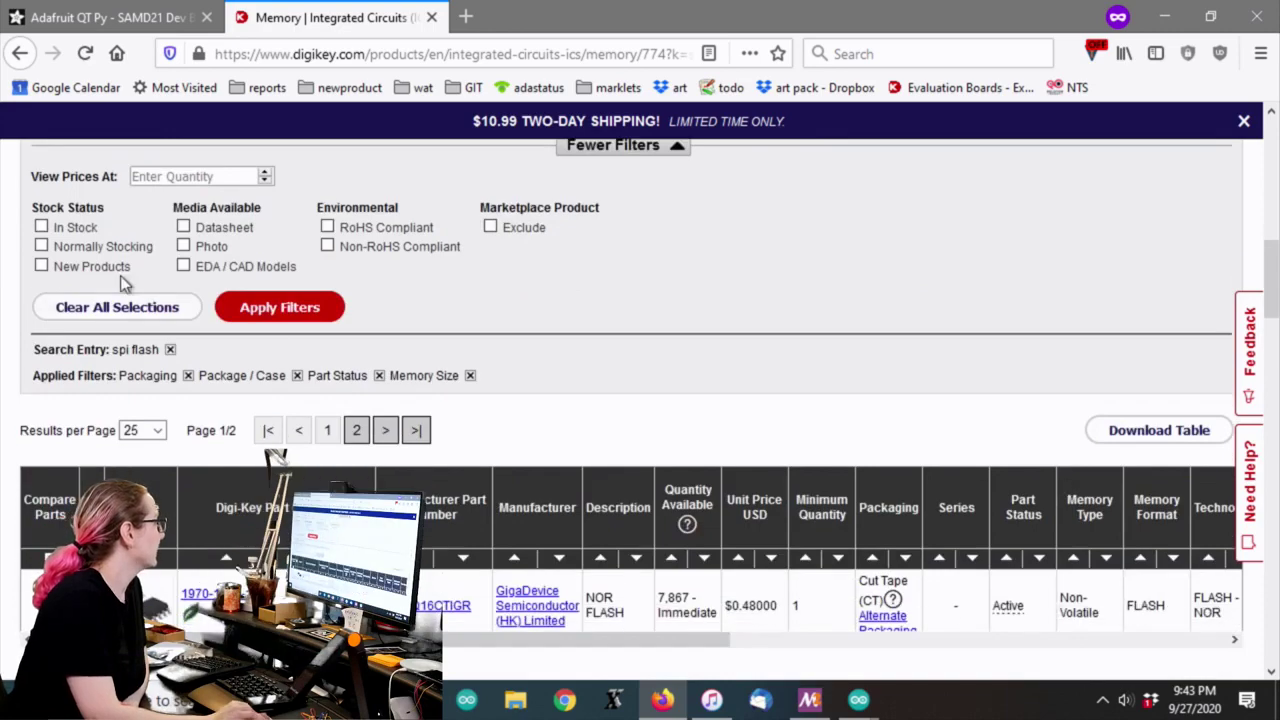
pyautogui.click(300, 306)
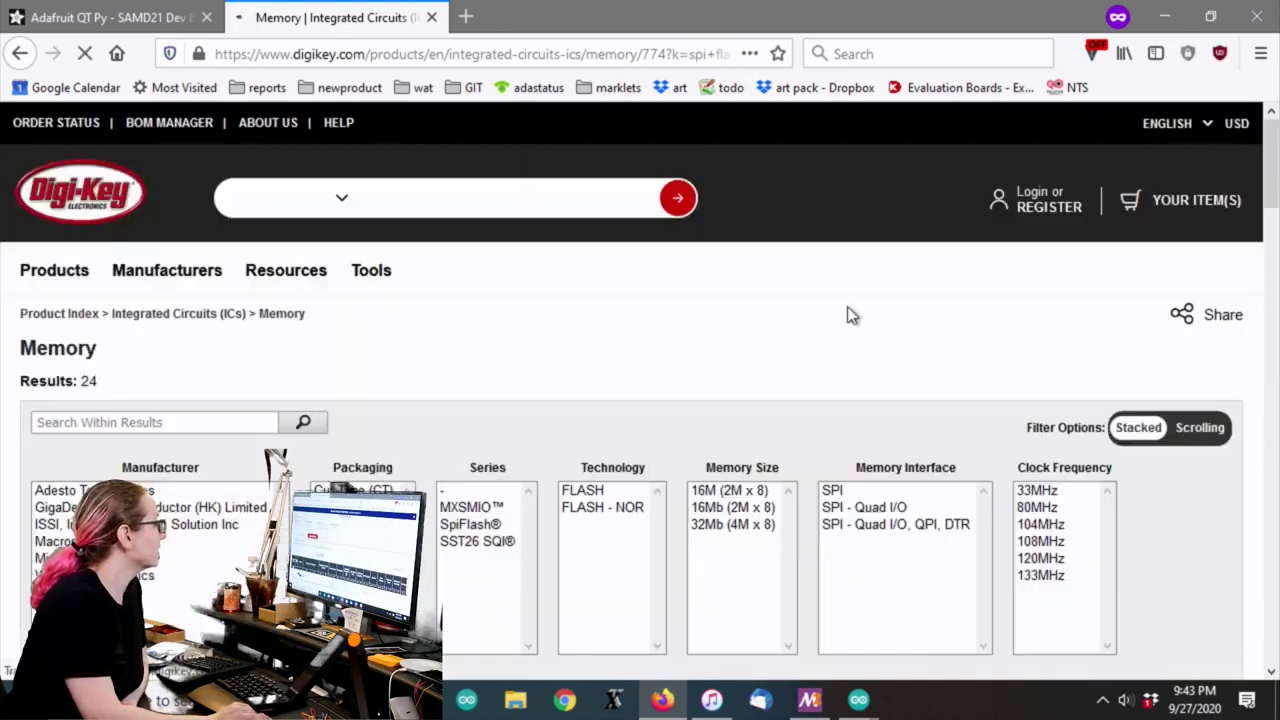
pyautogui.scroll(-5, 849, 315)
pyautogui.scroll(-3, 849, 315)
pyautogui.scroll(-2, 849, 315)
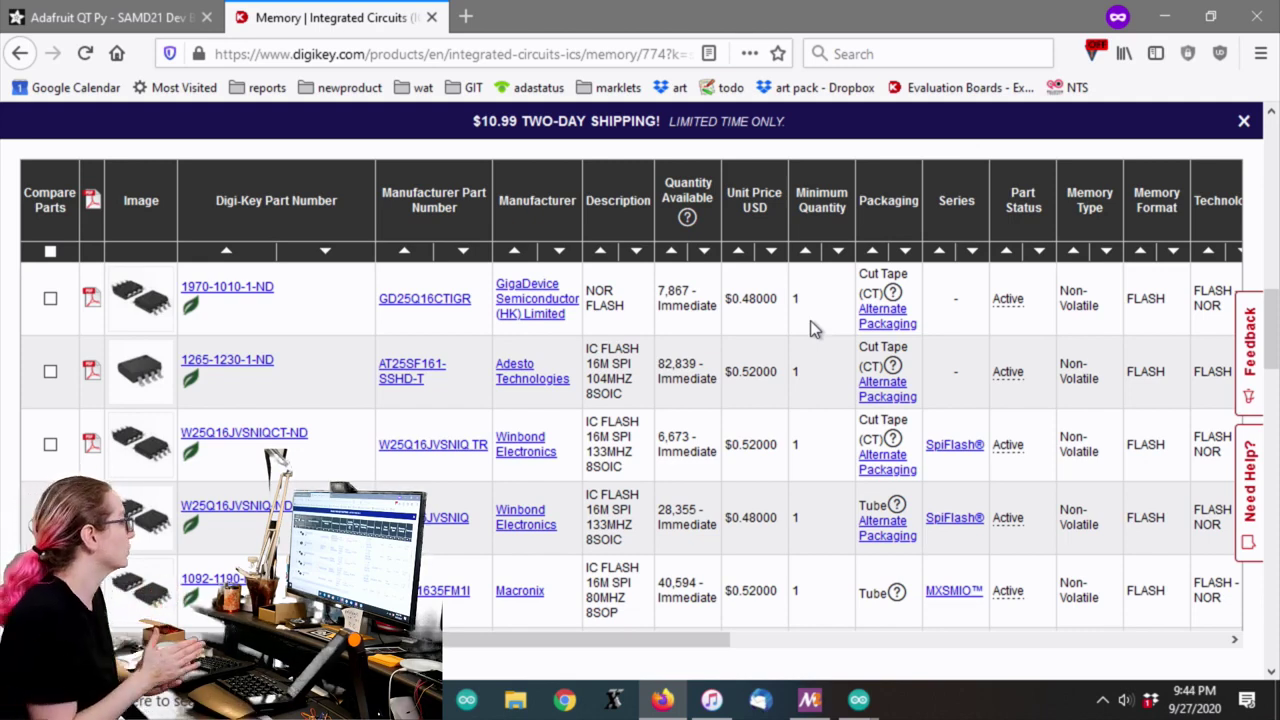
pyautogui.scroll(-3, 812, 328)
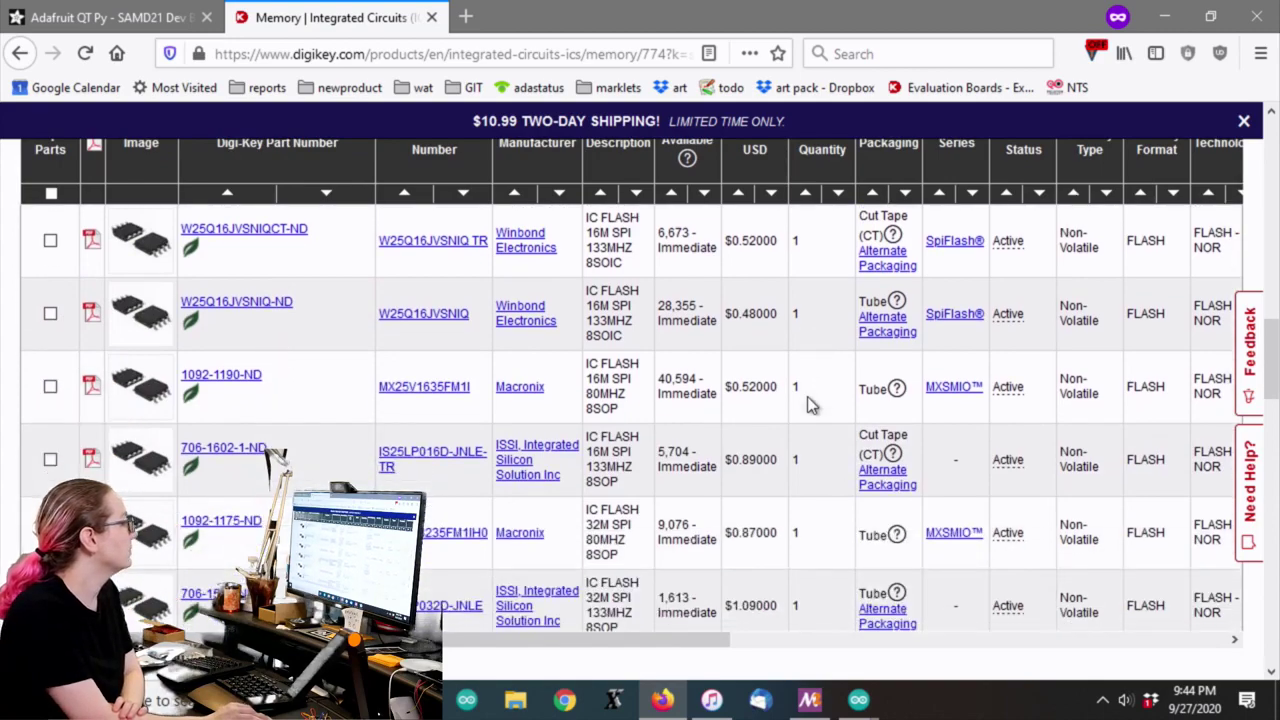
pyautogui.scroll(-3, 807, 396)
pyautogui.scroll(3, 807, 396)
pyautogui.scroll(3, 807, 396)
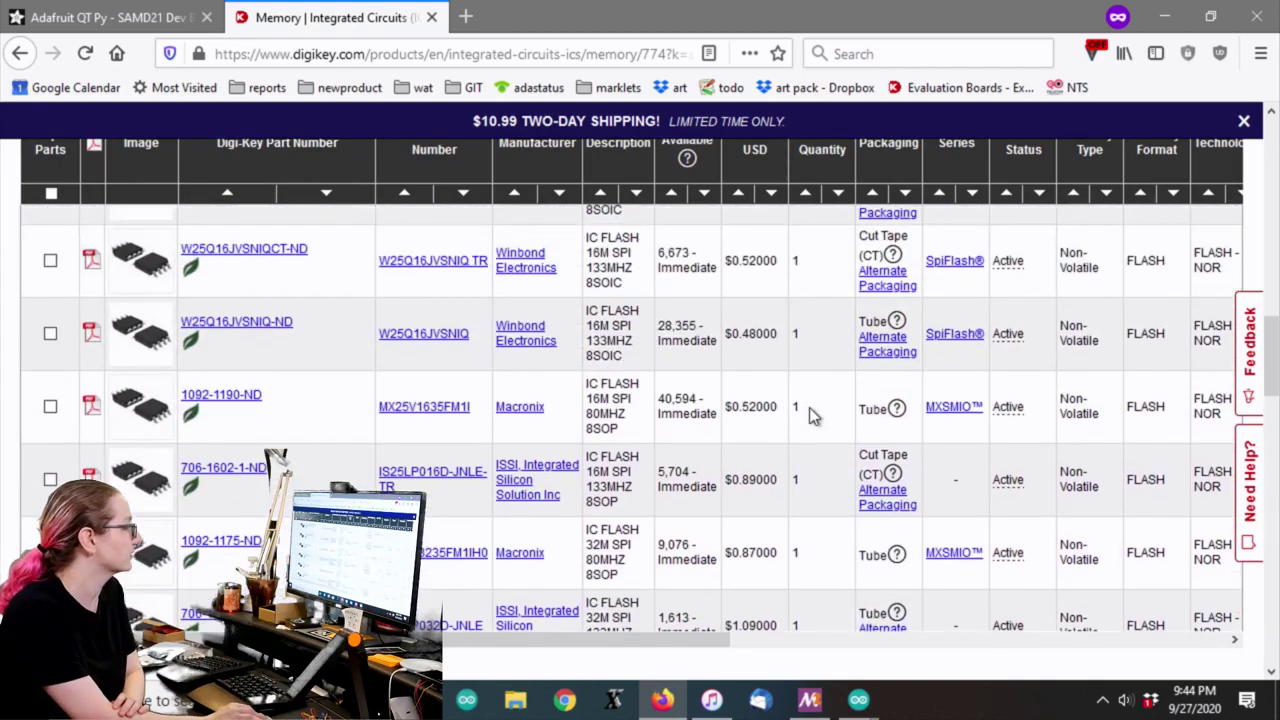
pyautogui.moveTo(640, 640); pyautogui.dragTo(1128, 638)
pyautogui.scroll(-5, 955, 413)
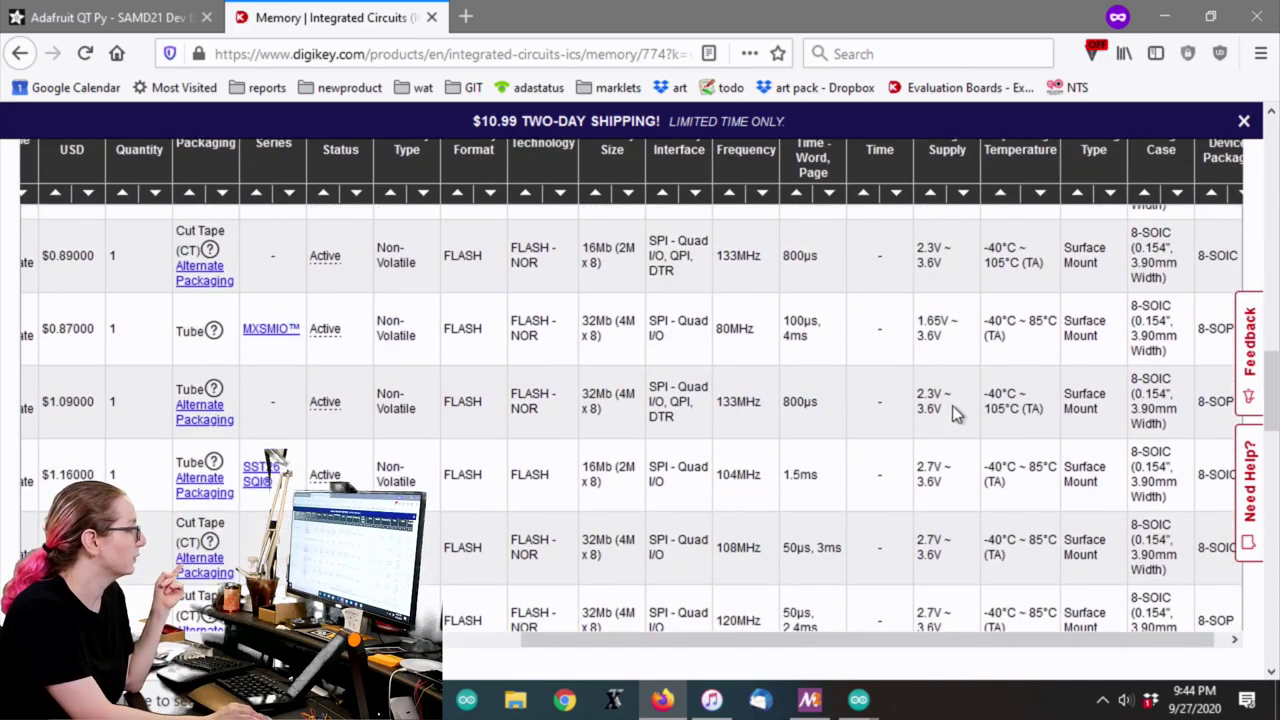
# Filter Voltage - Supply to 1.65V~3.6V through 2.7V~3.6V, leaving 20 parts.
pyautogui.scroll(5, 955, 395)
pyautogui.scroll(5, 960, 380)
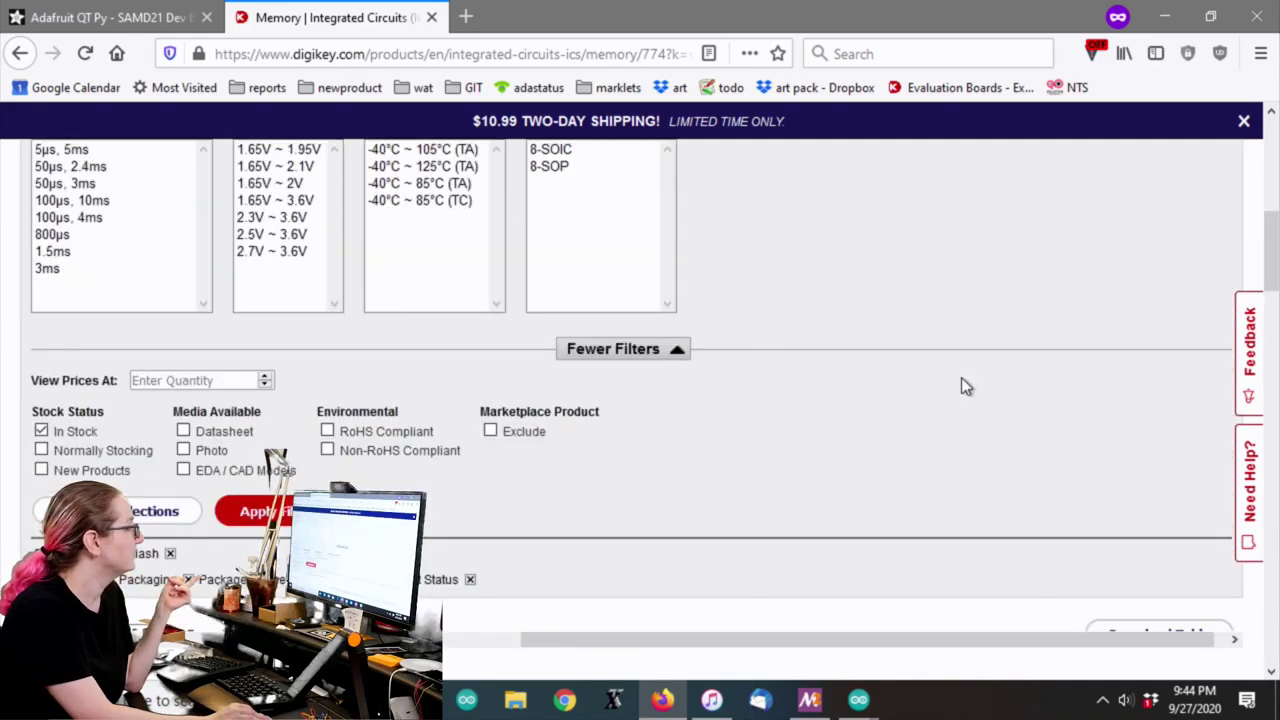
pyautogui.scroll(5, 935, 400)
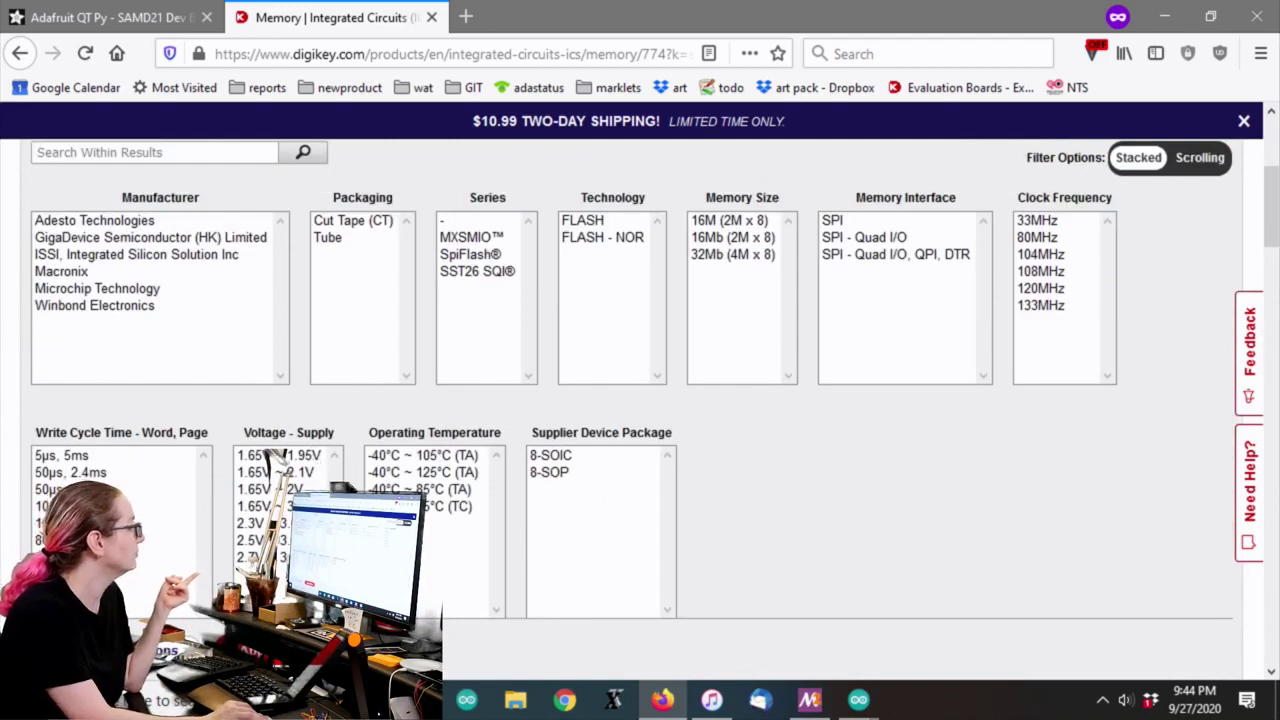
pyautogui.moveTo(255, 506); pyautogui.dragTo(255, 557)
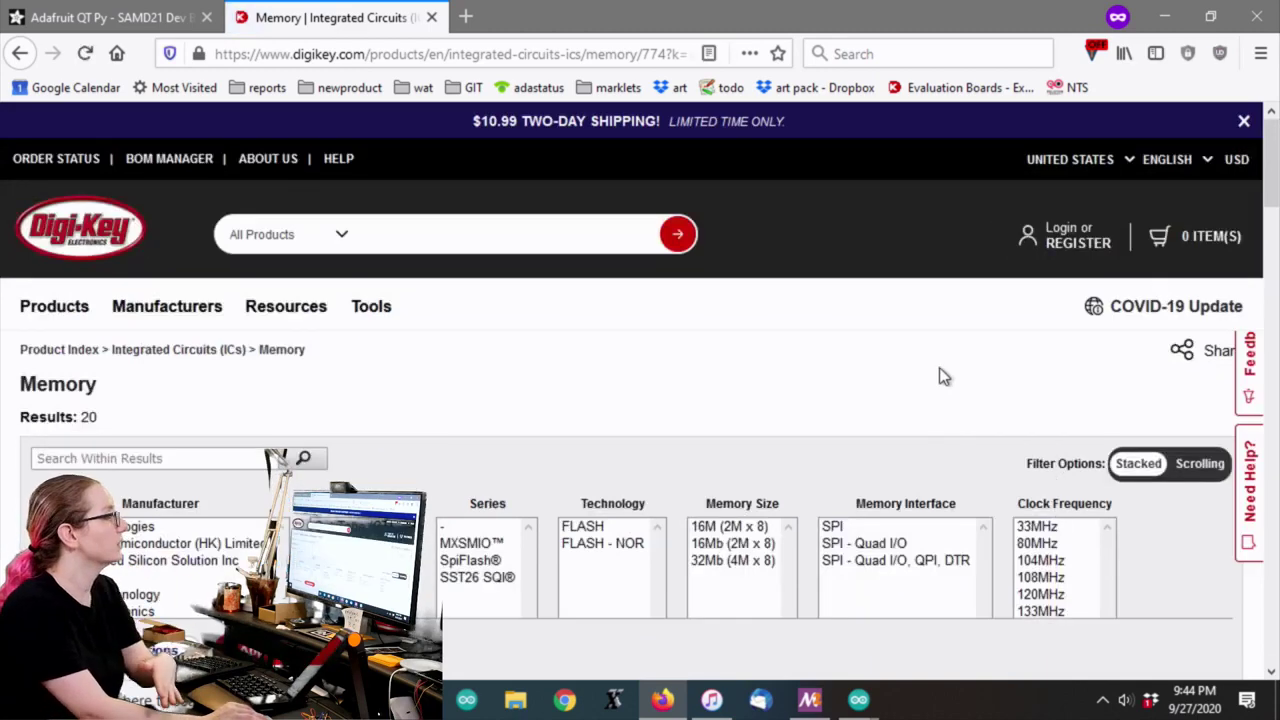
pyautogui.scroll(-3, 912, 365)
pyautogui.scroll(-1, 912, 365)
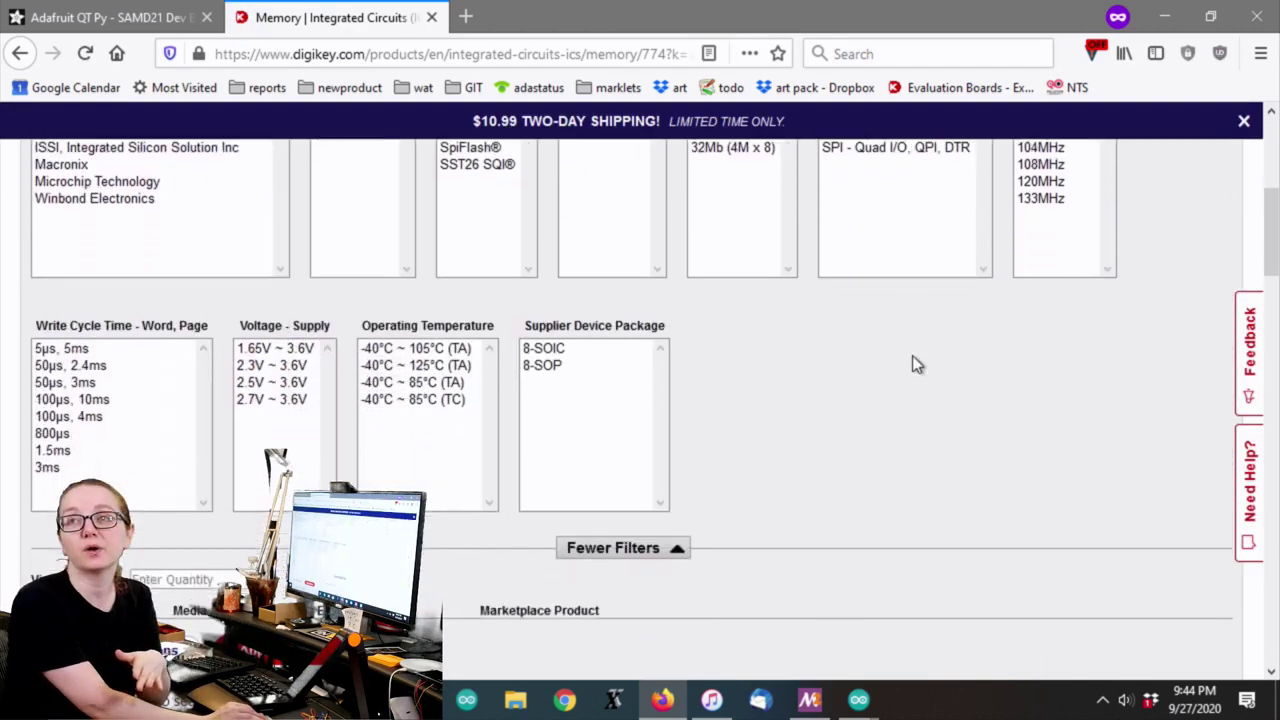
pyautogui.scroll(-2, 912, 365)
pyautogui.scroll(-1, 912, 365)
pyautogui.scroll(-3, 912, 365)
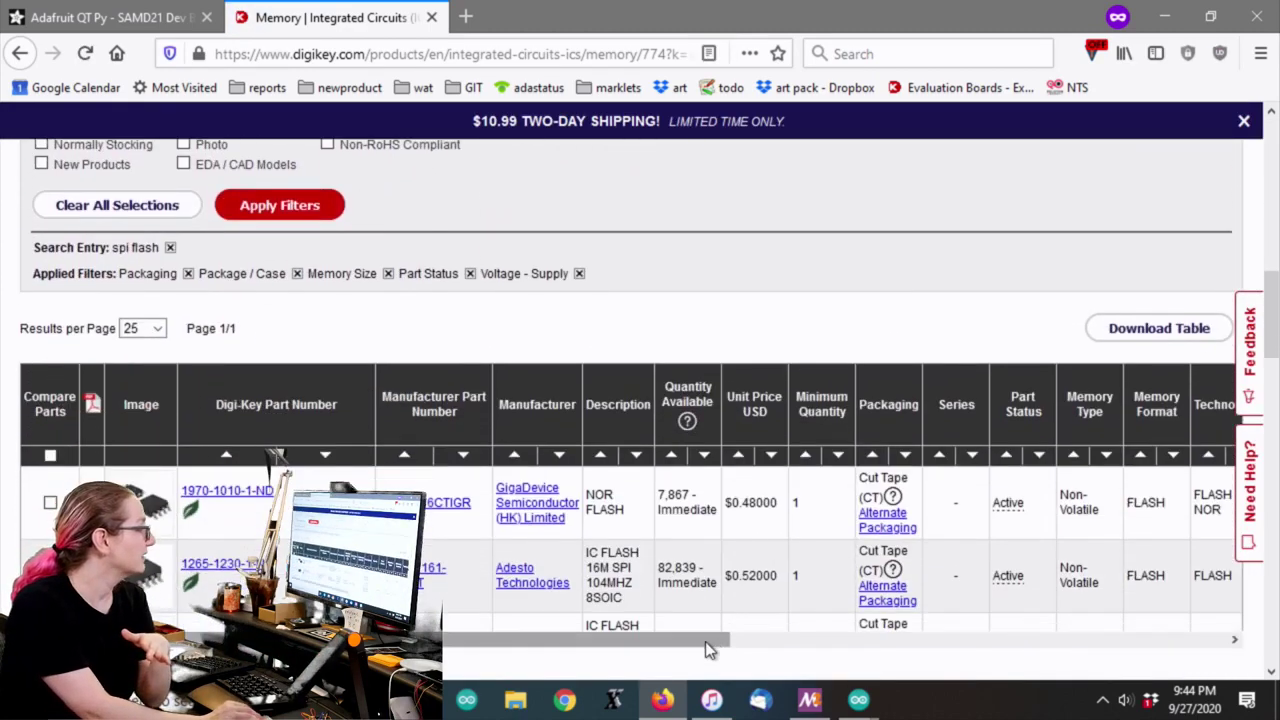
pyautogui.moveTo(705, 641); pyautogui.dragTo(795, 641)
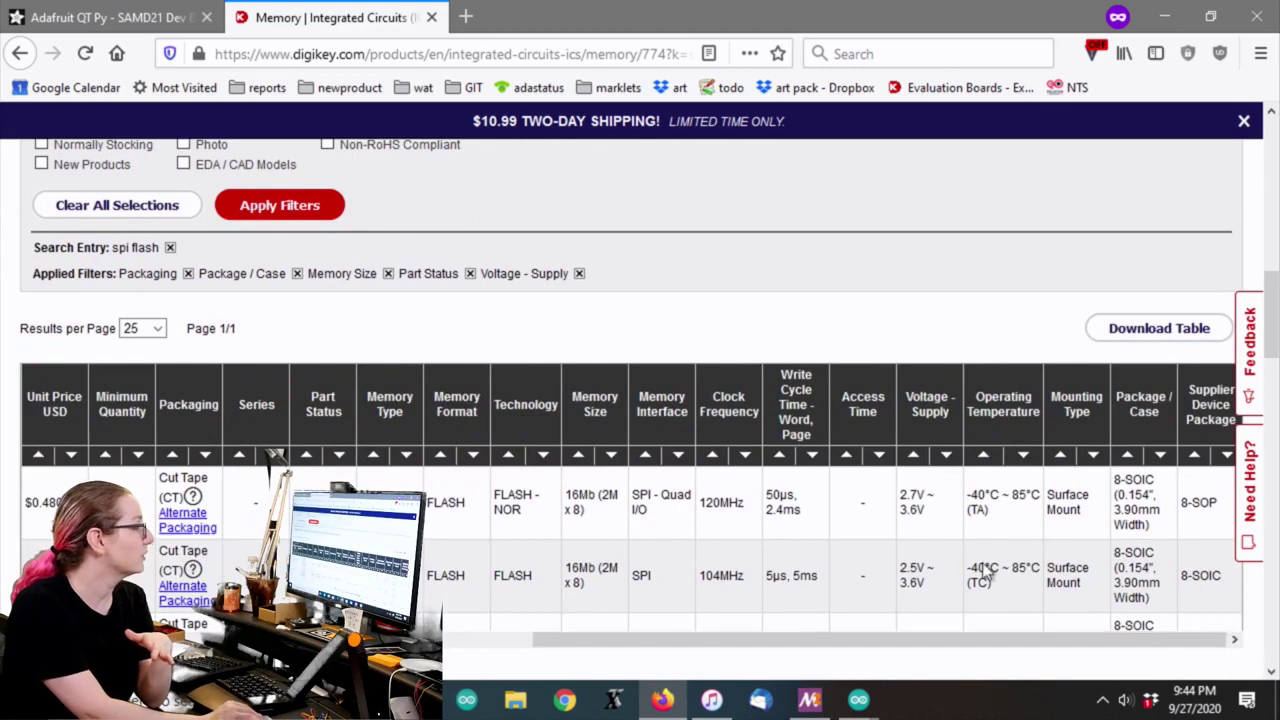
pyautogui.hscroll(-5, 988, 641)
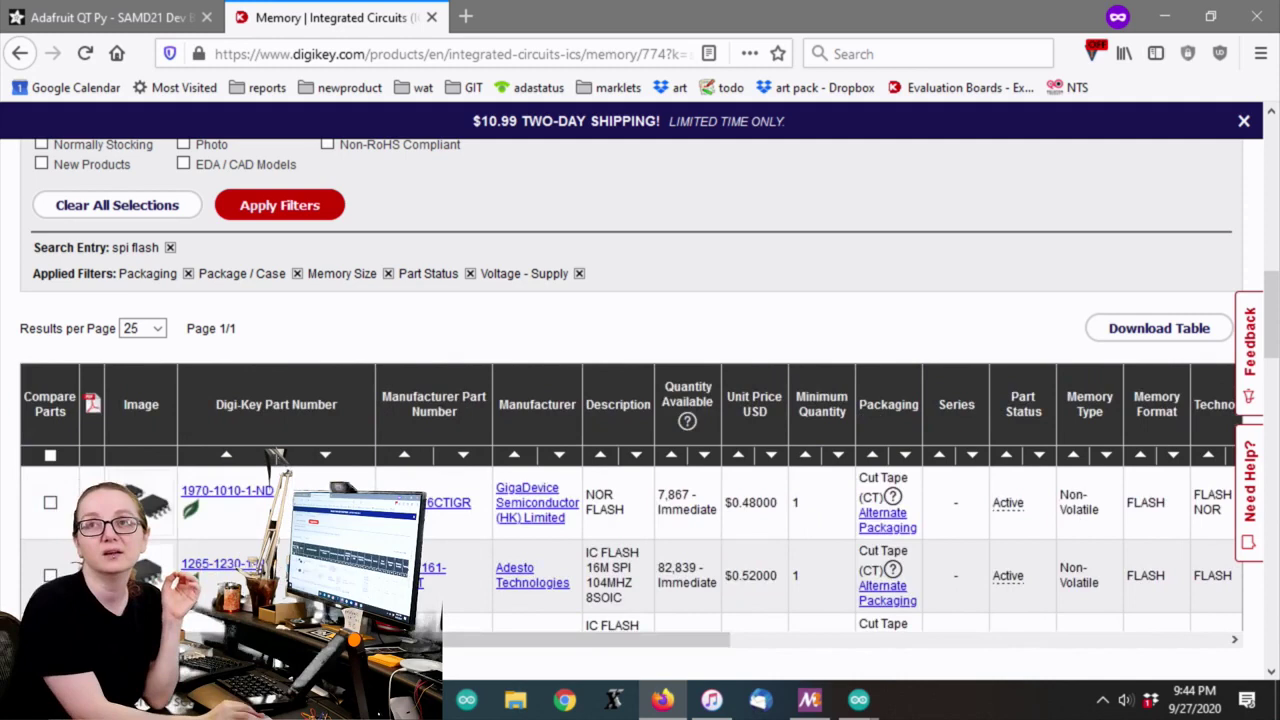
pyautogui.scroll(-3, 450, 611)
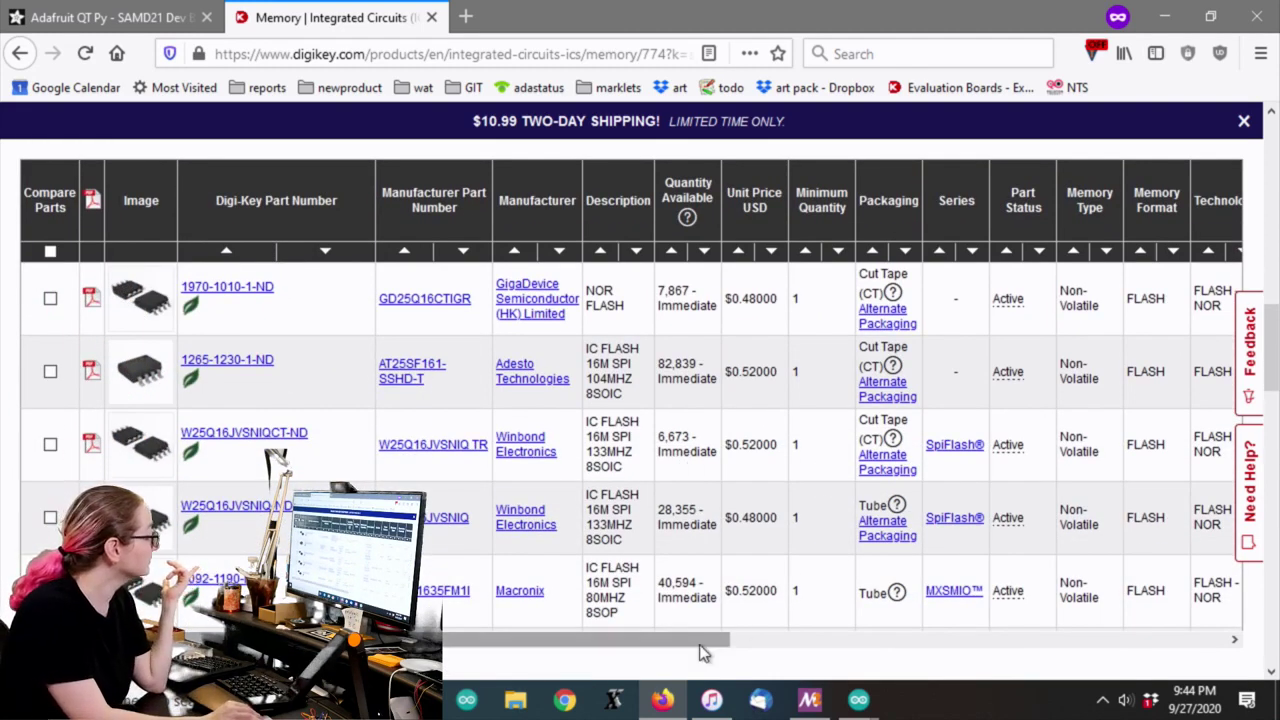
pyautogui.moveTo(700, 641)
pyautogui.mouseDown()
pyautogui.moveTo(1240, 636)
pyautogui.moveTo(672, 562)
pyautogui.mouseUp()
pyautogui.scroll(-3, 672, 562)
pyautogui.scroll(-3, 745, 485)
pyautogui.scroll(-3, 745, 485)
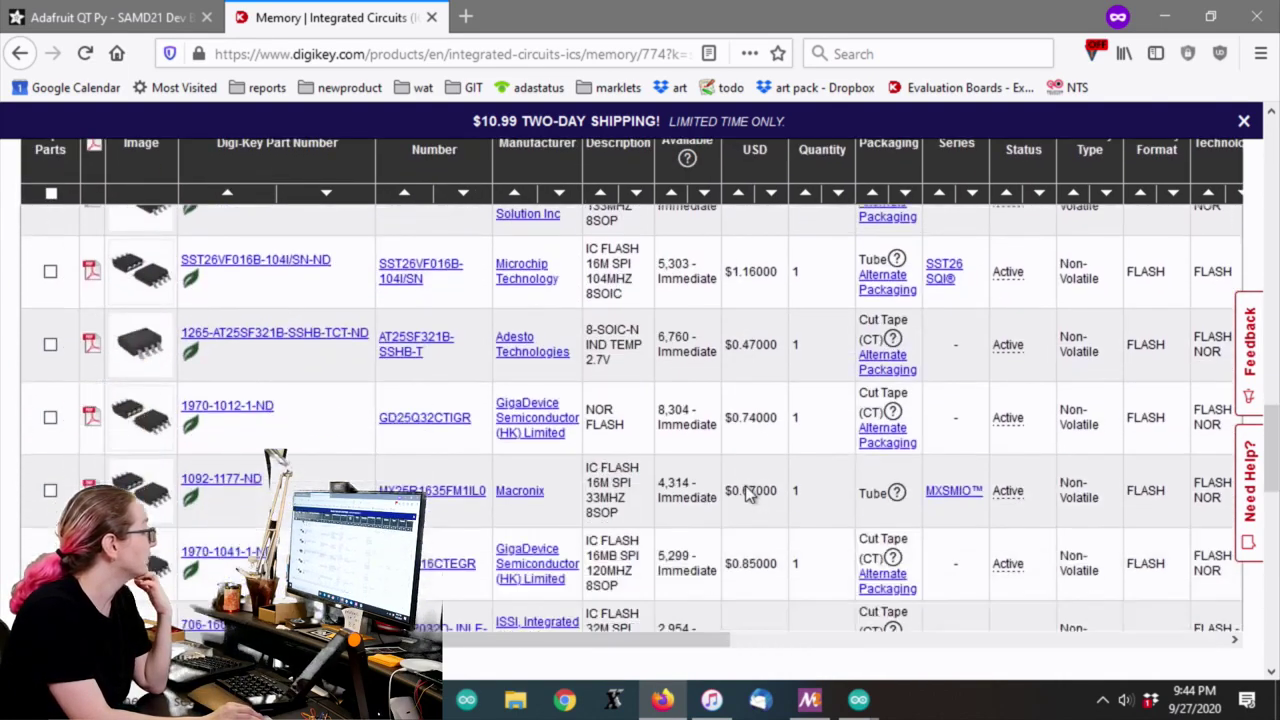
pyautogui.scroll(-2, 756, 490)
pyautogui.scroll(-2, 756, 490)
pyautogui.scroll(-2, 758, 490)
pyautogui.scroll(-1, 760, 490)
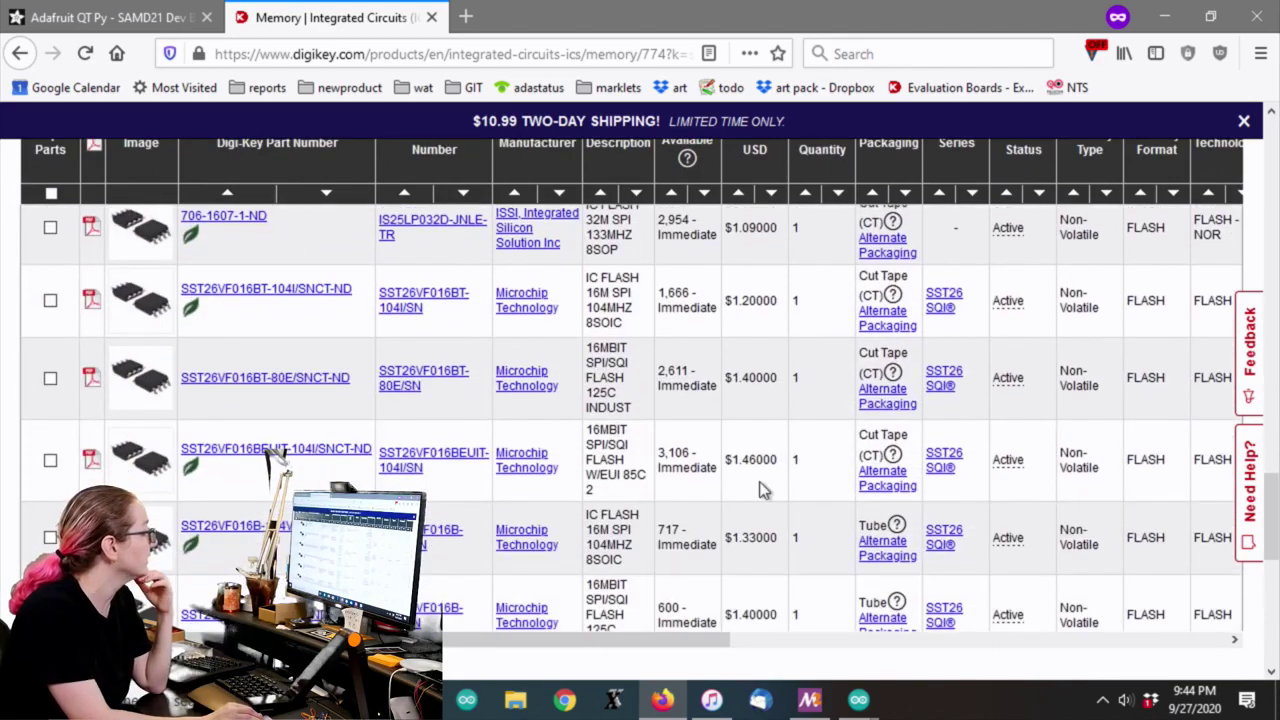
pyautogui.scroll(-2, 762, 490)
pyautogui.scroll(-3, 760, 490)
pyautogui.scroll(3, 760, 482)
pyautogui.scroll(3, 765, 488)
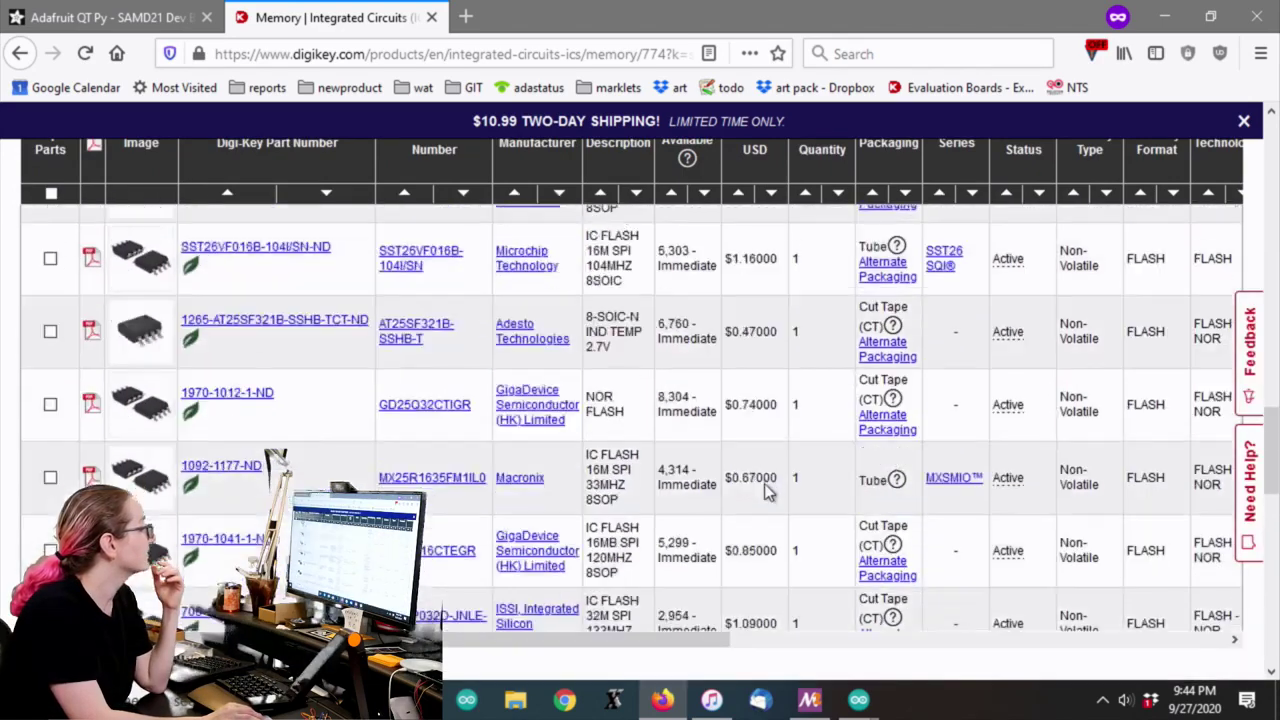
pyautogui.scroll(3, 768, 492)
pyautogui.scroll(3, 770, 492)
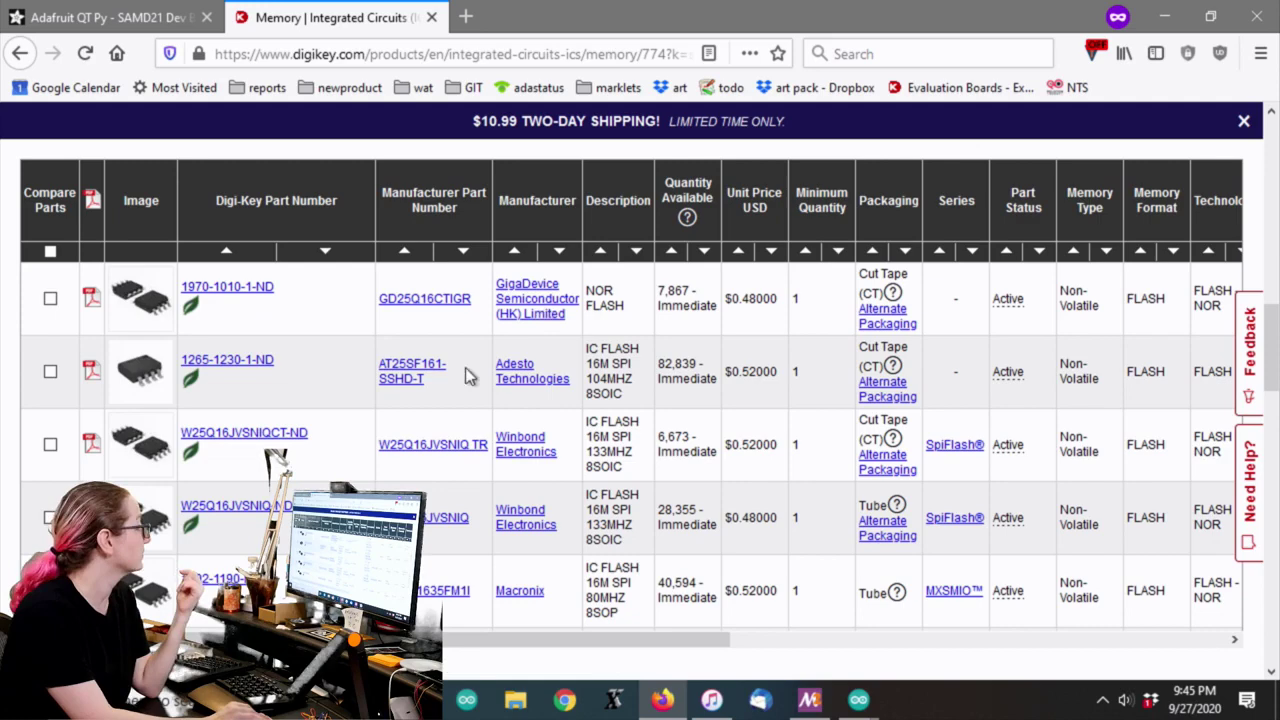
# Open part 1970-1010-1-ND (GD25Q16CTIGR) and review its 7,867 stock and $0.48 price.
pyautogui.click(258, 297)
pyautogui.scroll(-2, 1003, 452)
pyautogui.scroll(-2, 1003, 446)
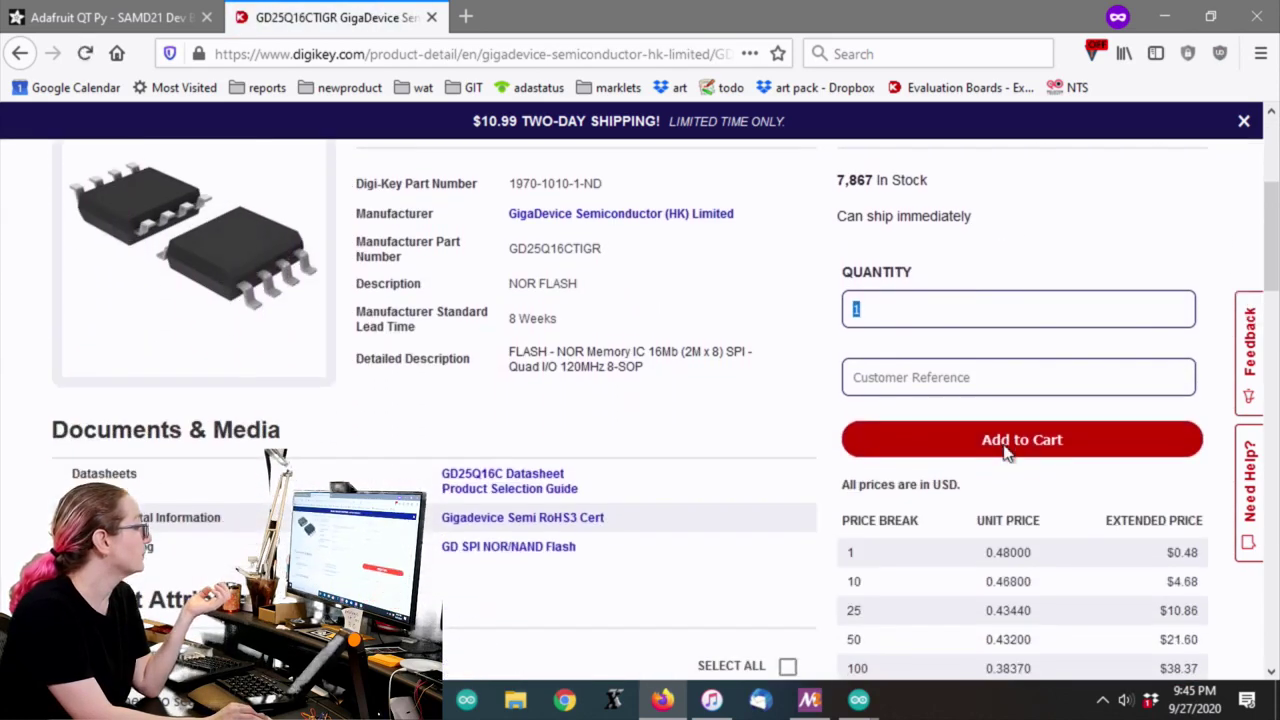
pyautogui.scroll(1, 1005, 452)
pyautogui.scroll(-2, 1005, 452)
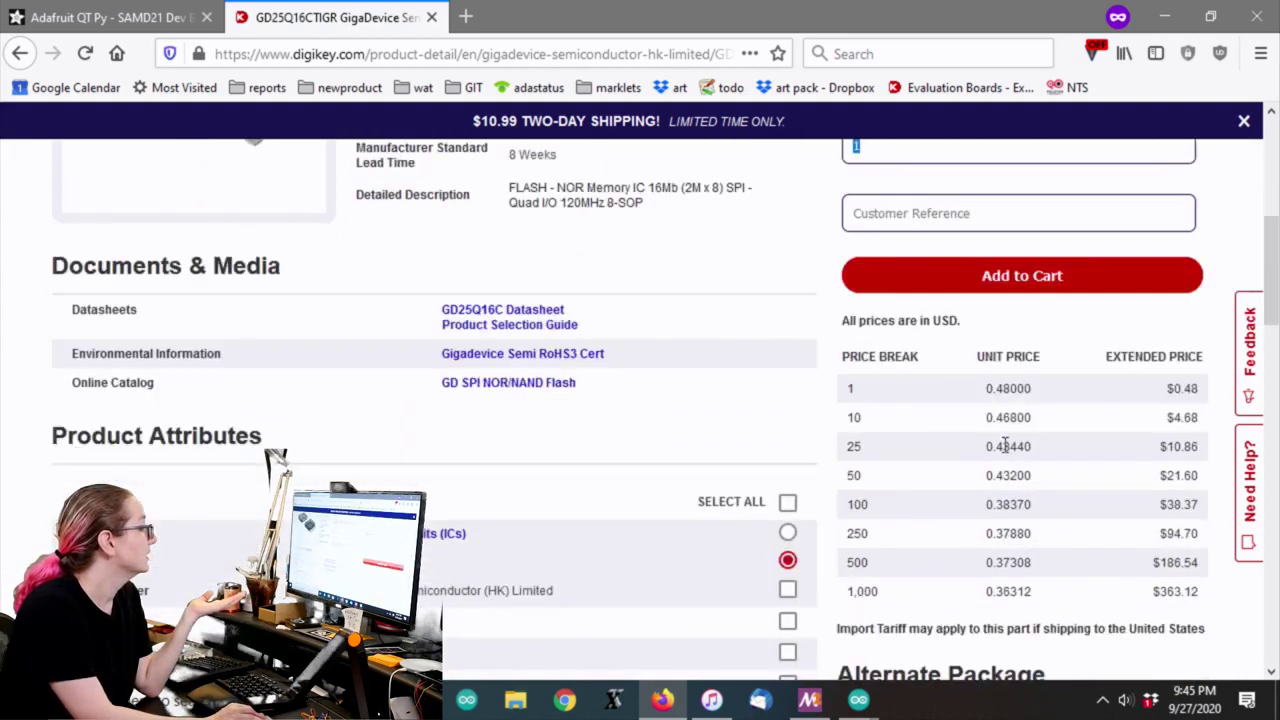
pyautogui.scroll(3, 1003, 447)
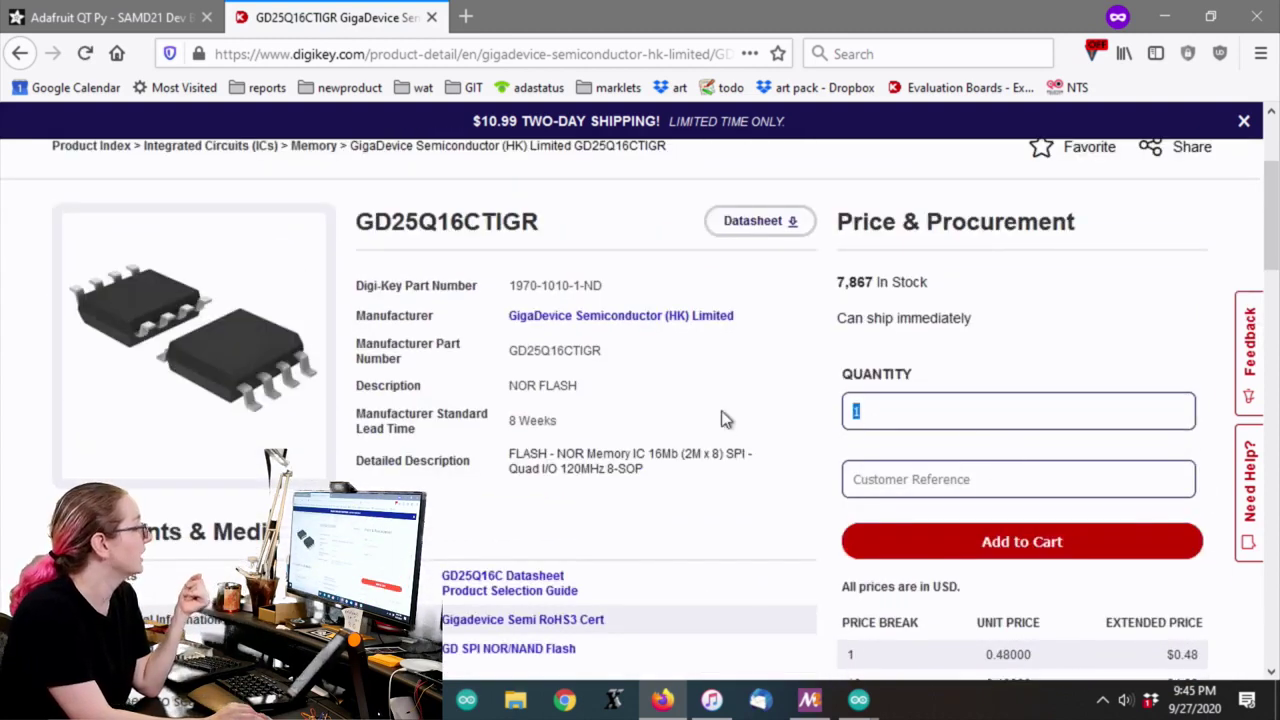
pyautogui.scroll(-1, 724, 418)
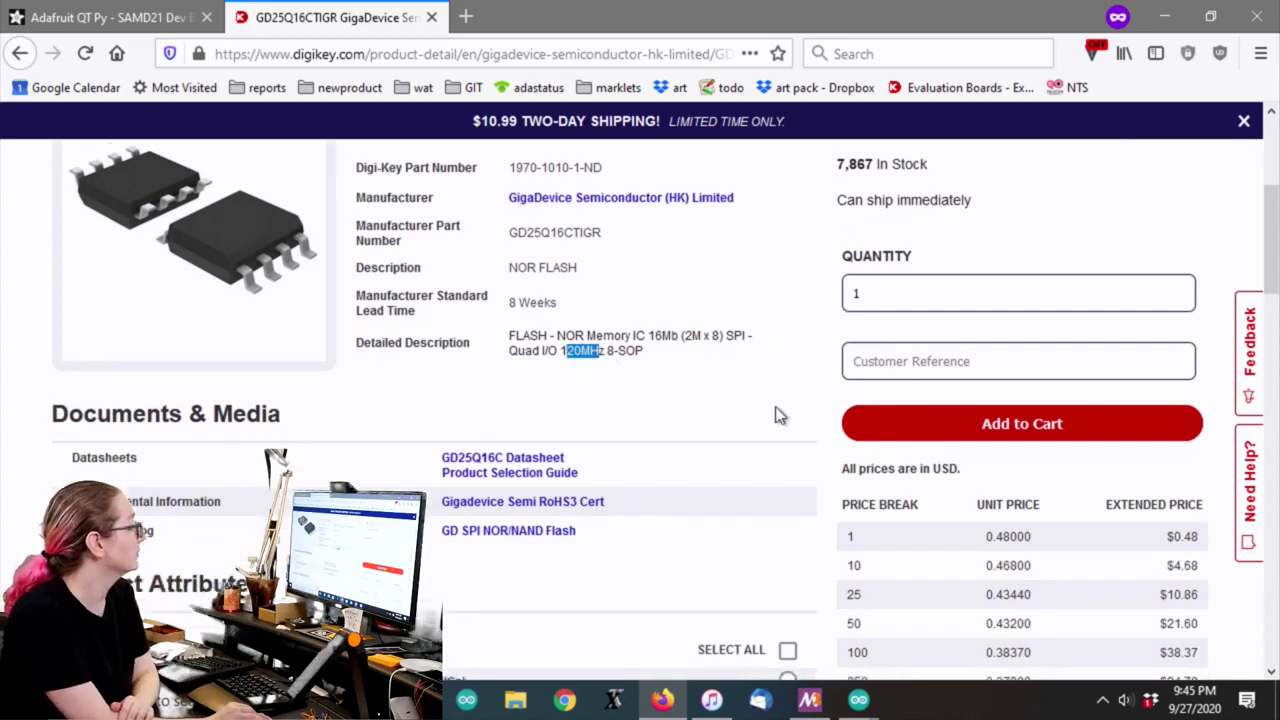
pyautogui.scroll(-3, 775, 406)
pyautogui.scroll(4, 778, 412)
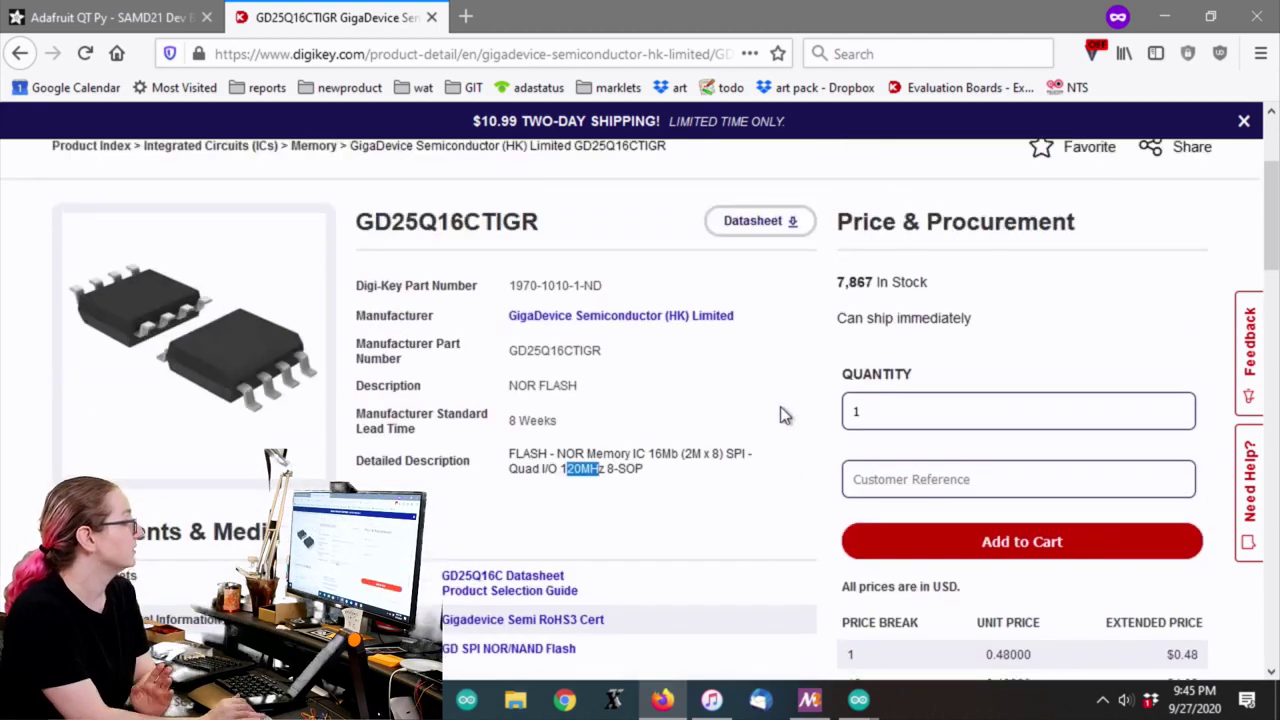